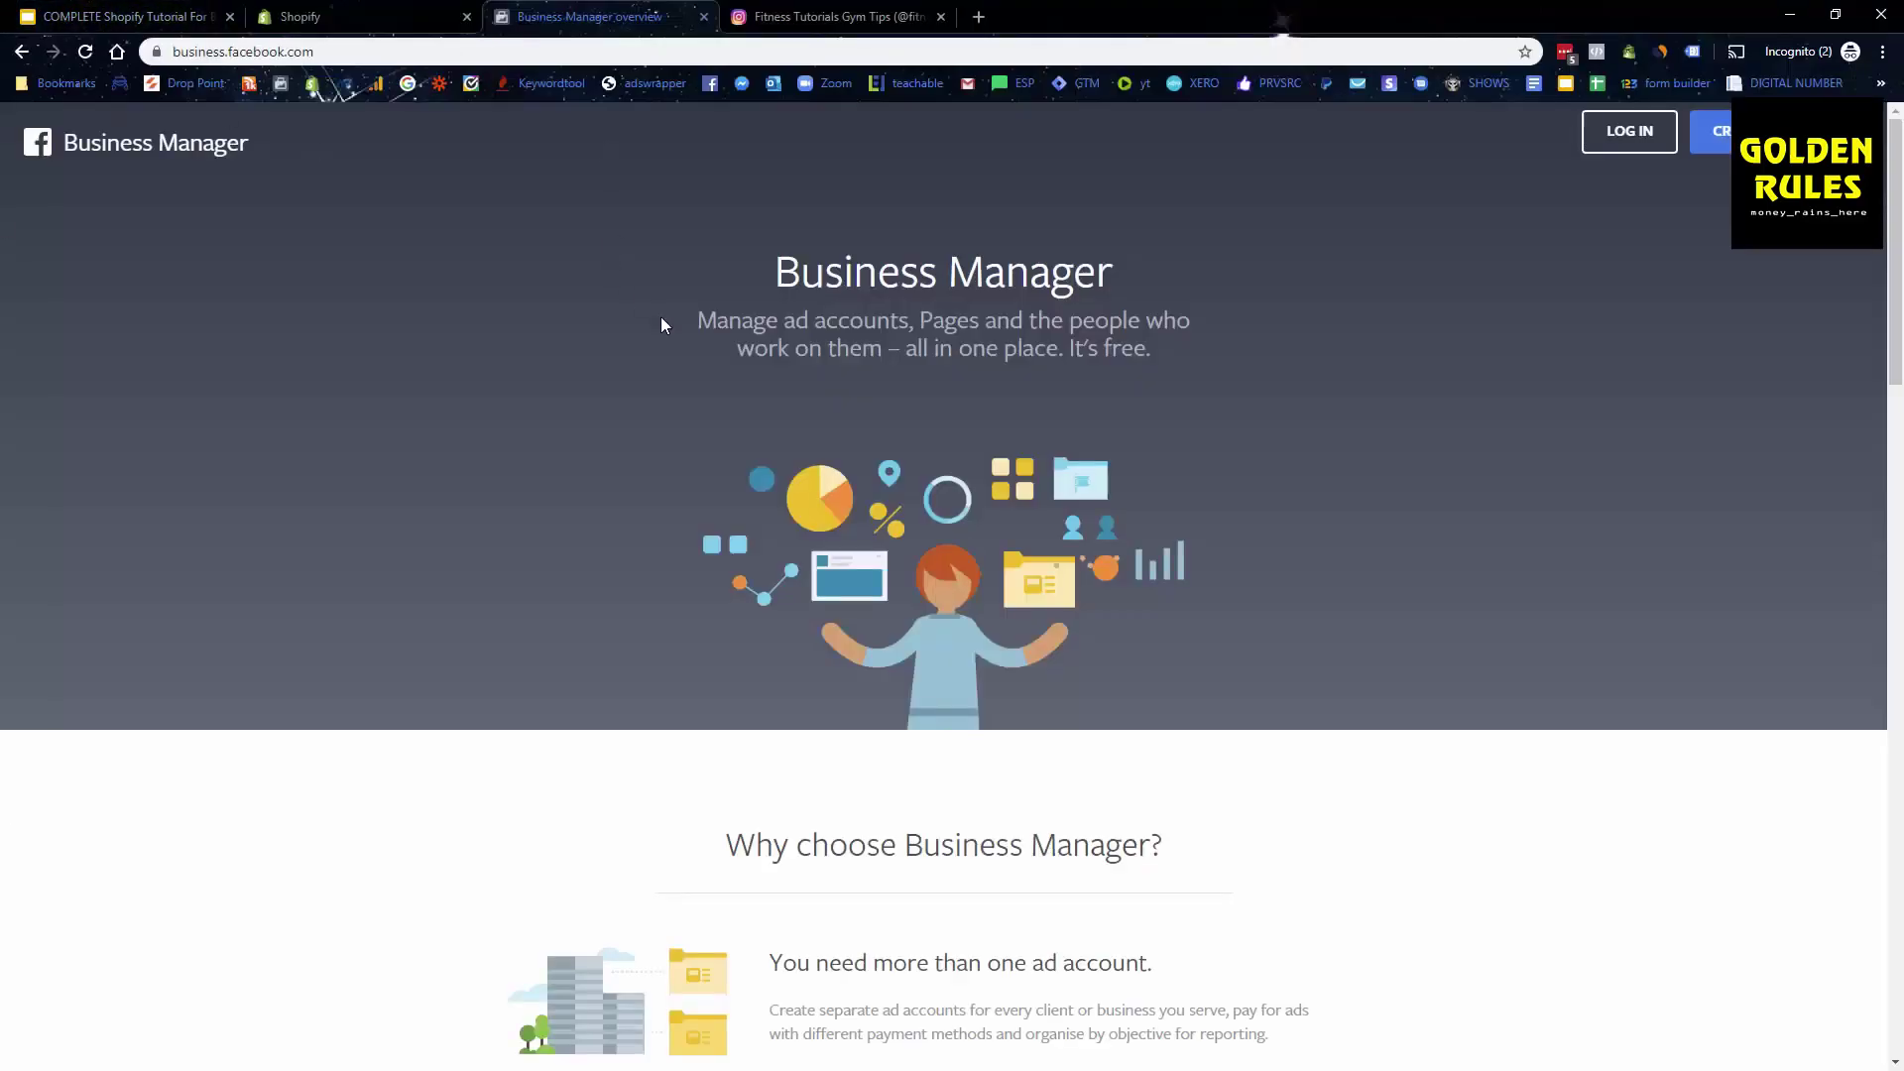
Expand the 'Create a Business Manager' common question to show its four setup steps.
{"action": "scroll", "coordinate": [591, 374], "scroll_direction": "down", "scroll_amount": 7}
{"action": "scroll", "coordinate": [592, 382], "scroll_direction": "up", "scroll_amount": 2}
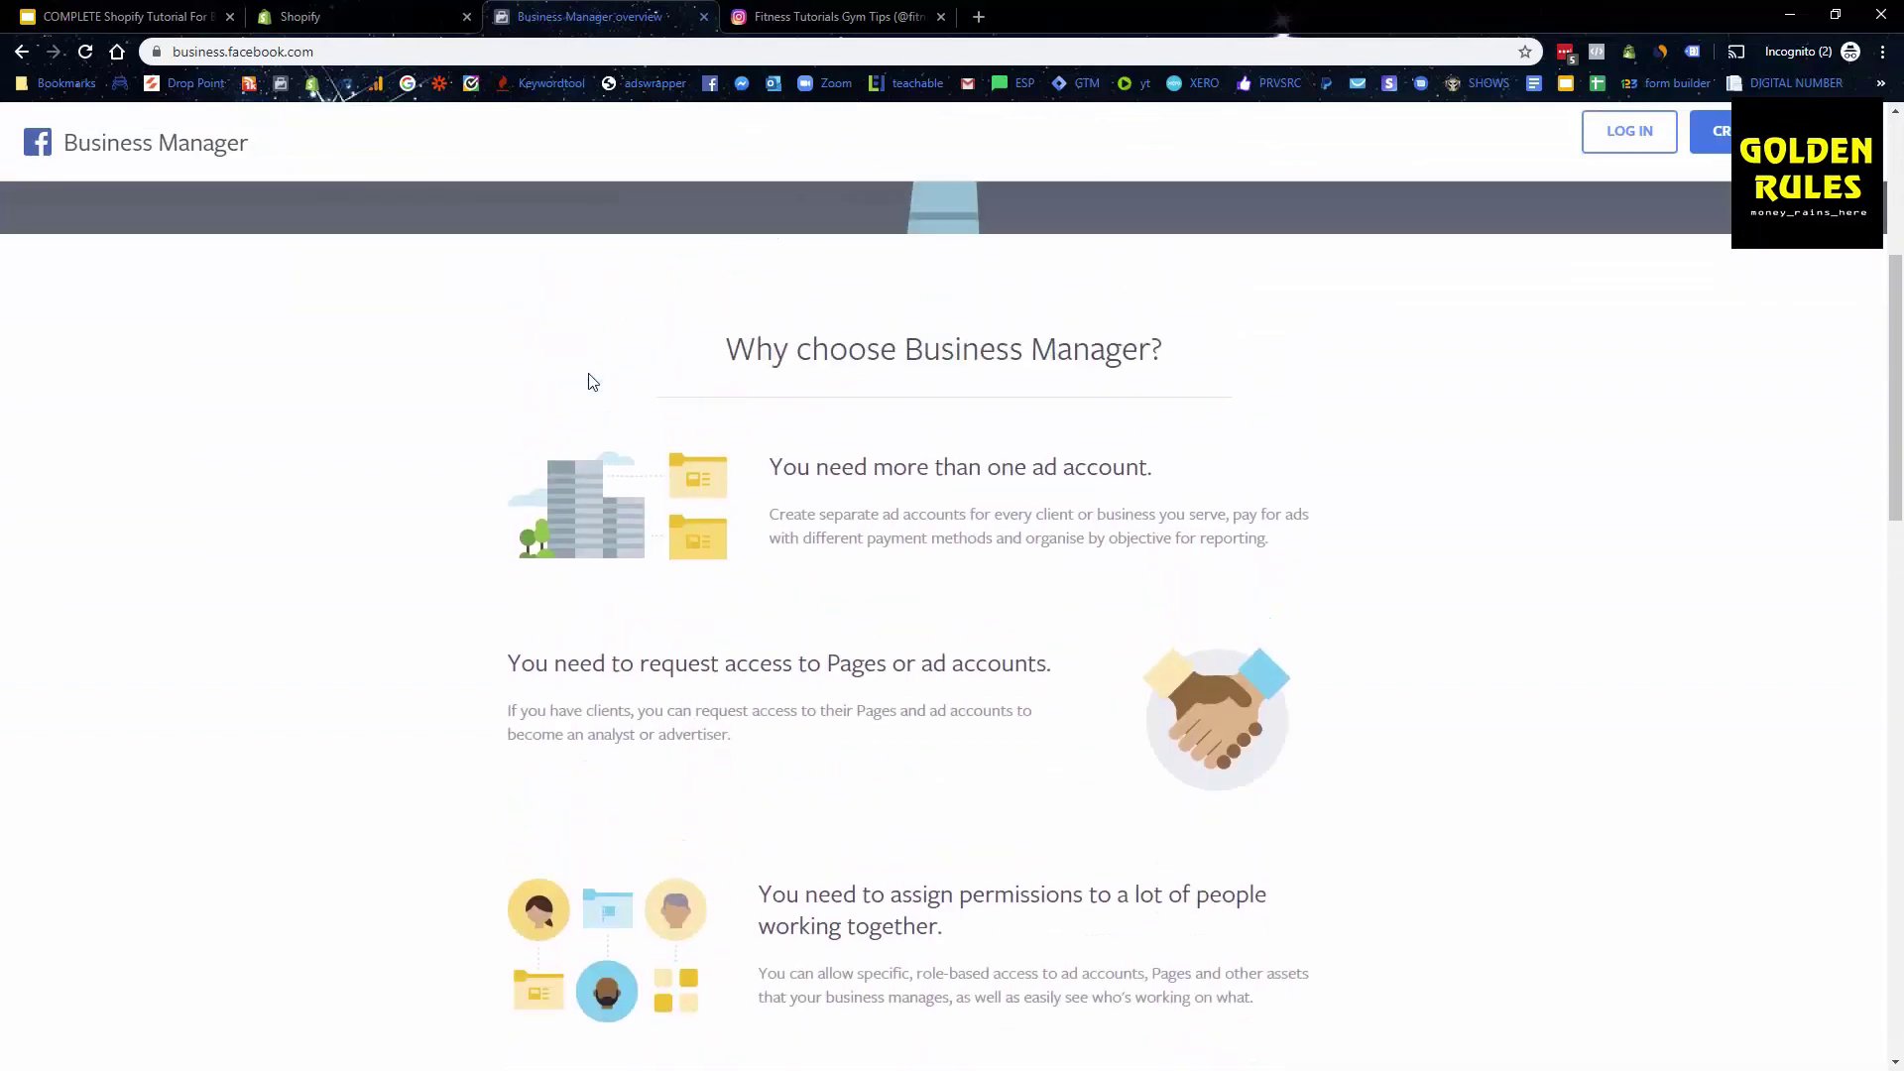
{"action": "scroll", "coordinate": [592, 382], "scroll_direction": "up", "scroll_amount": 5}
{"action": "scroll", "coordinate": [591, 377], "scroll_direction": "down", "scroll_amount": 15}
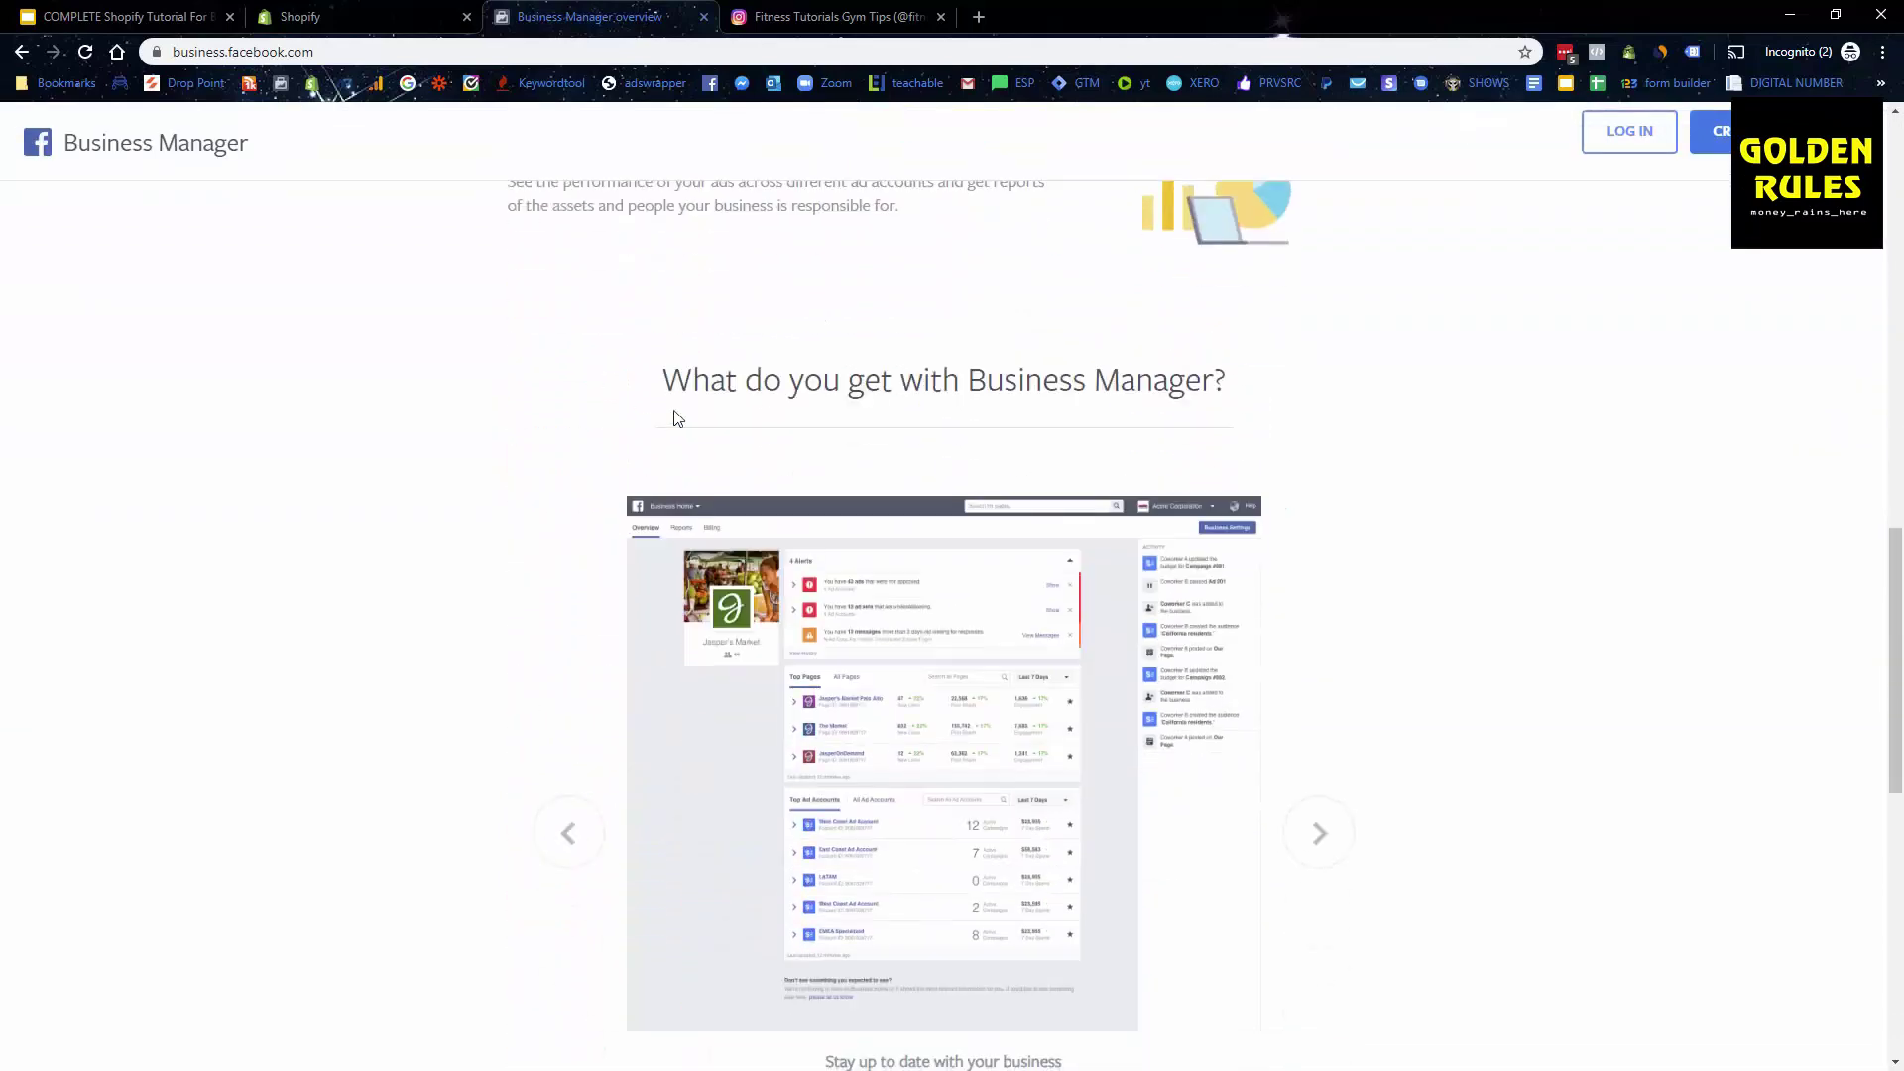
{"action": "scroll", "coordinate": [1059, 635], "scroll_direction": "down", "scroll_amount": 2}
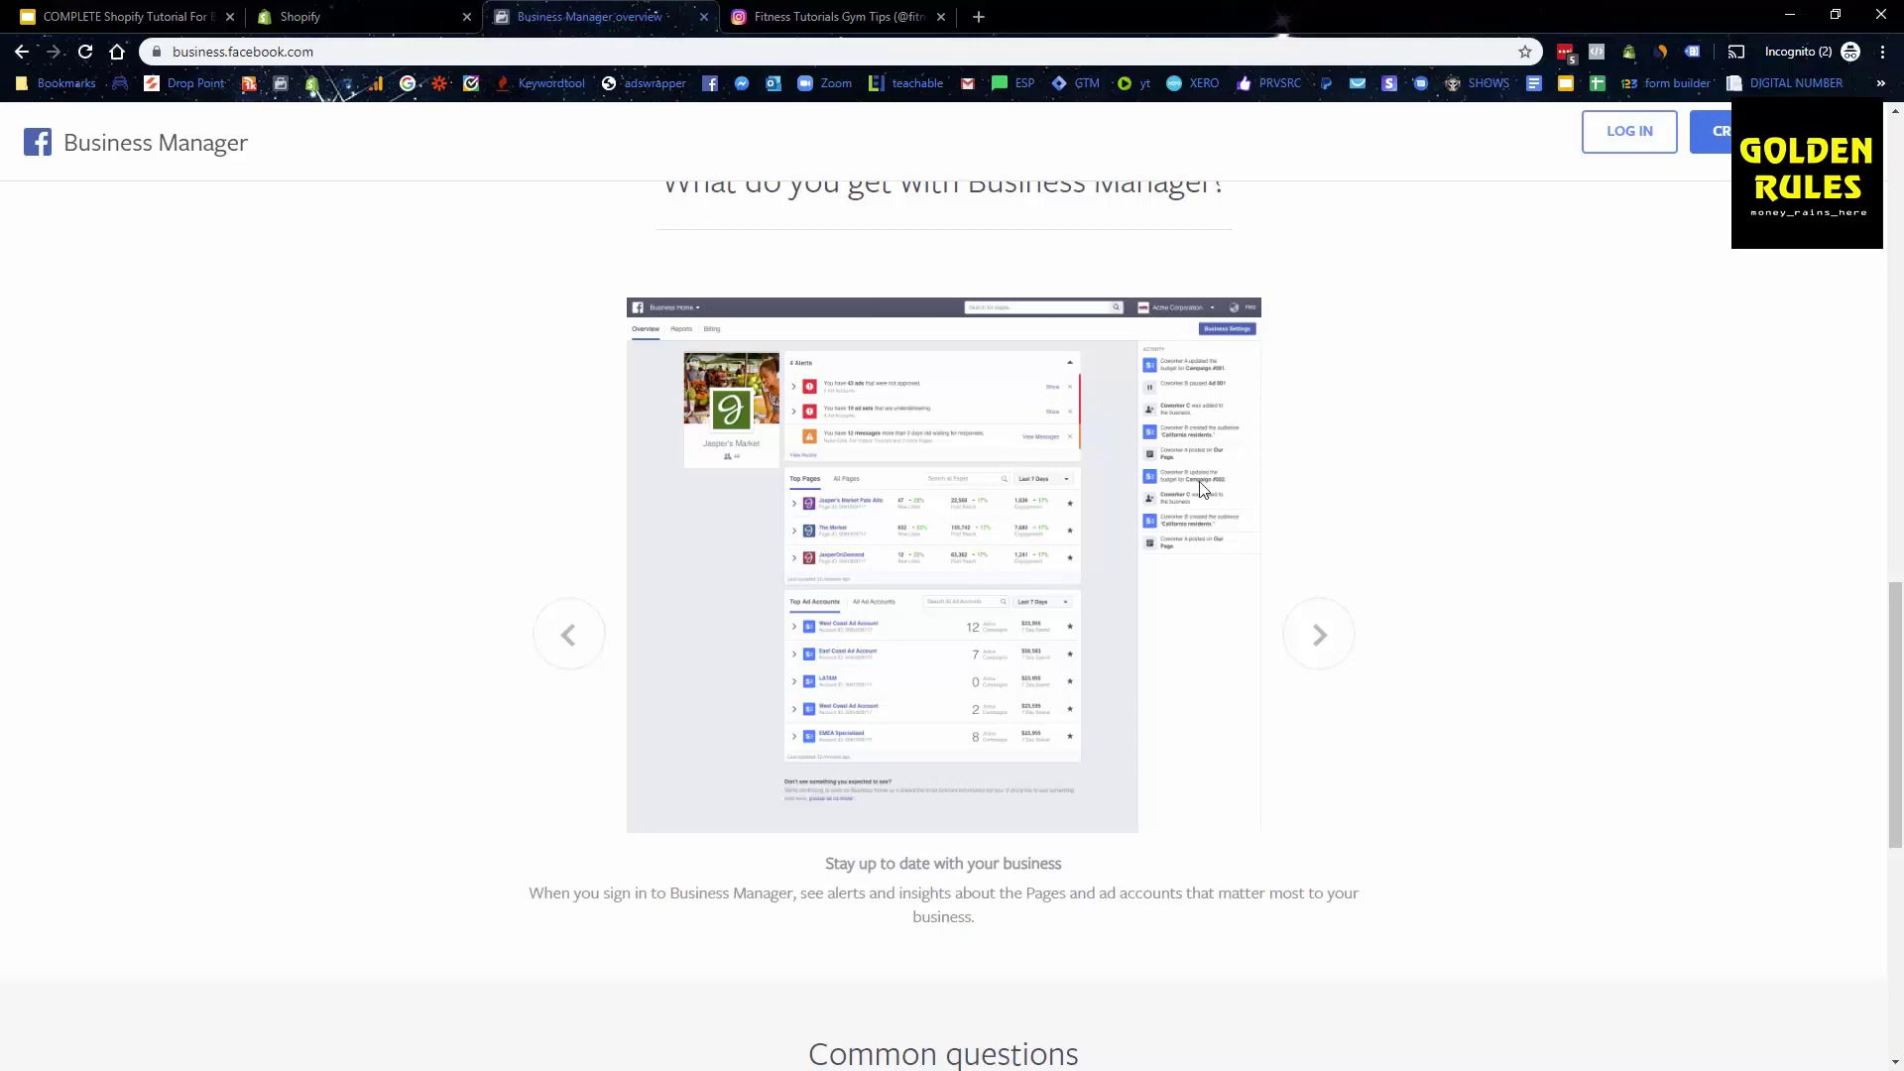
{"action": "scroll", "coordinate": [1192, 483], "scroll_direction": "down", "scroll_amount": 8}
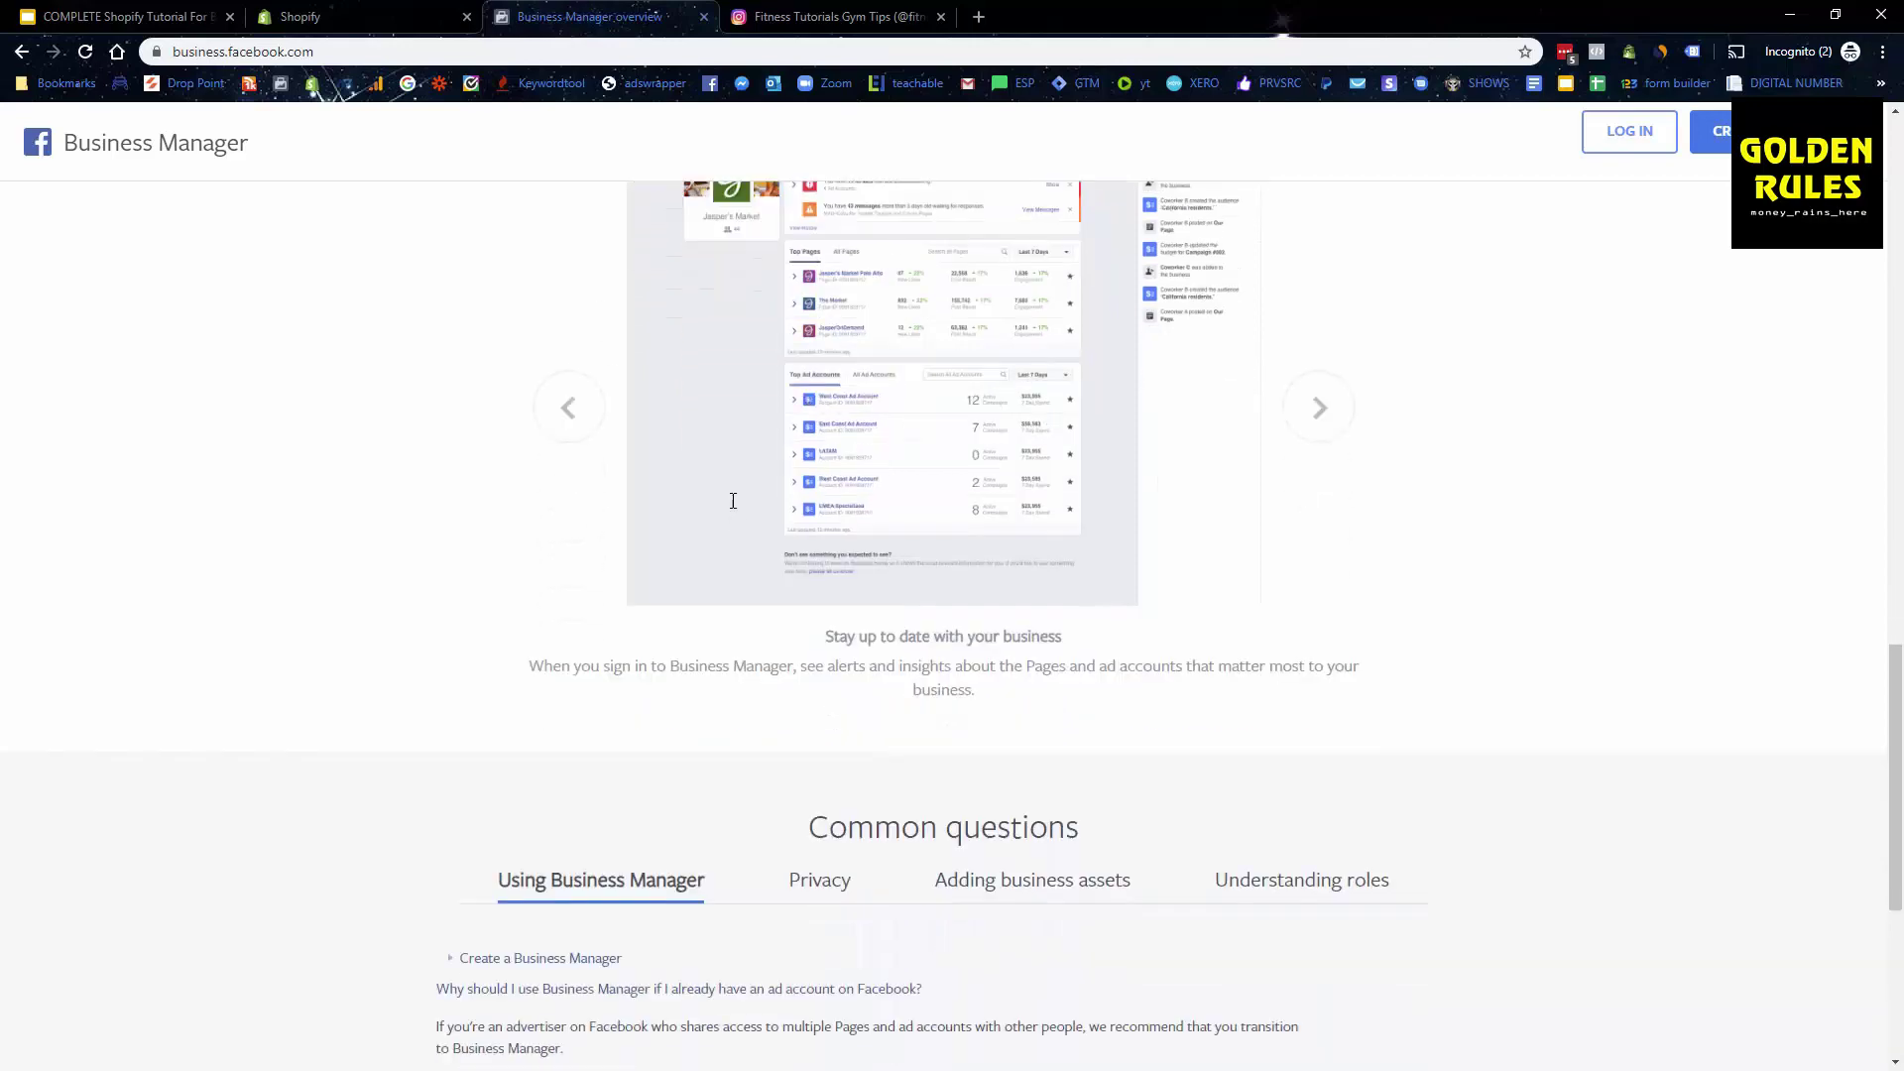
{"action": "scroll", "coordinate": [1315, 816], "scroll_direction": "up", "scroll_amount": 1}
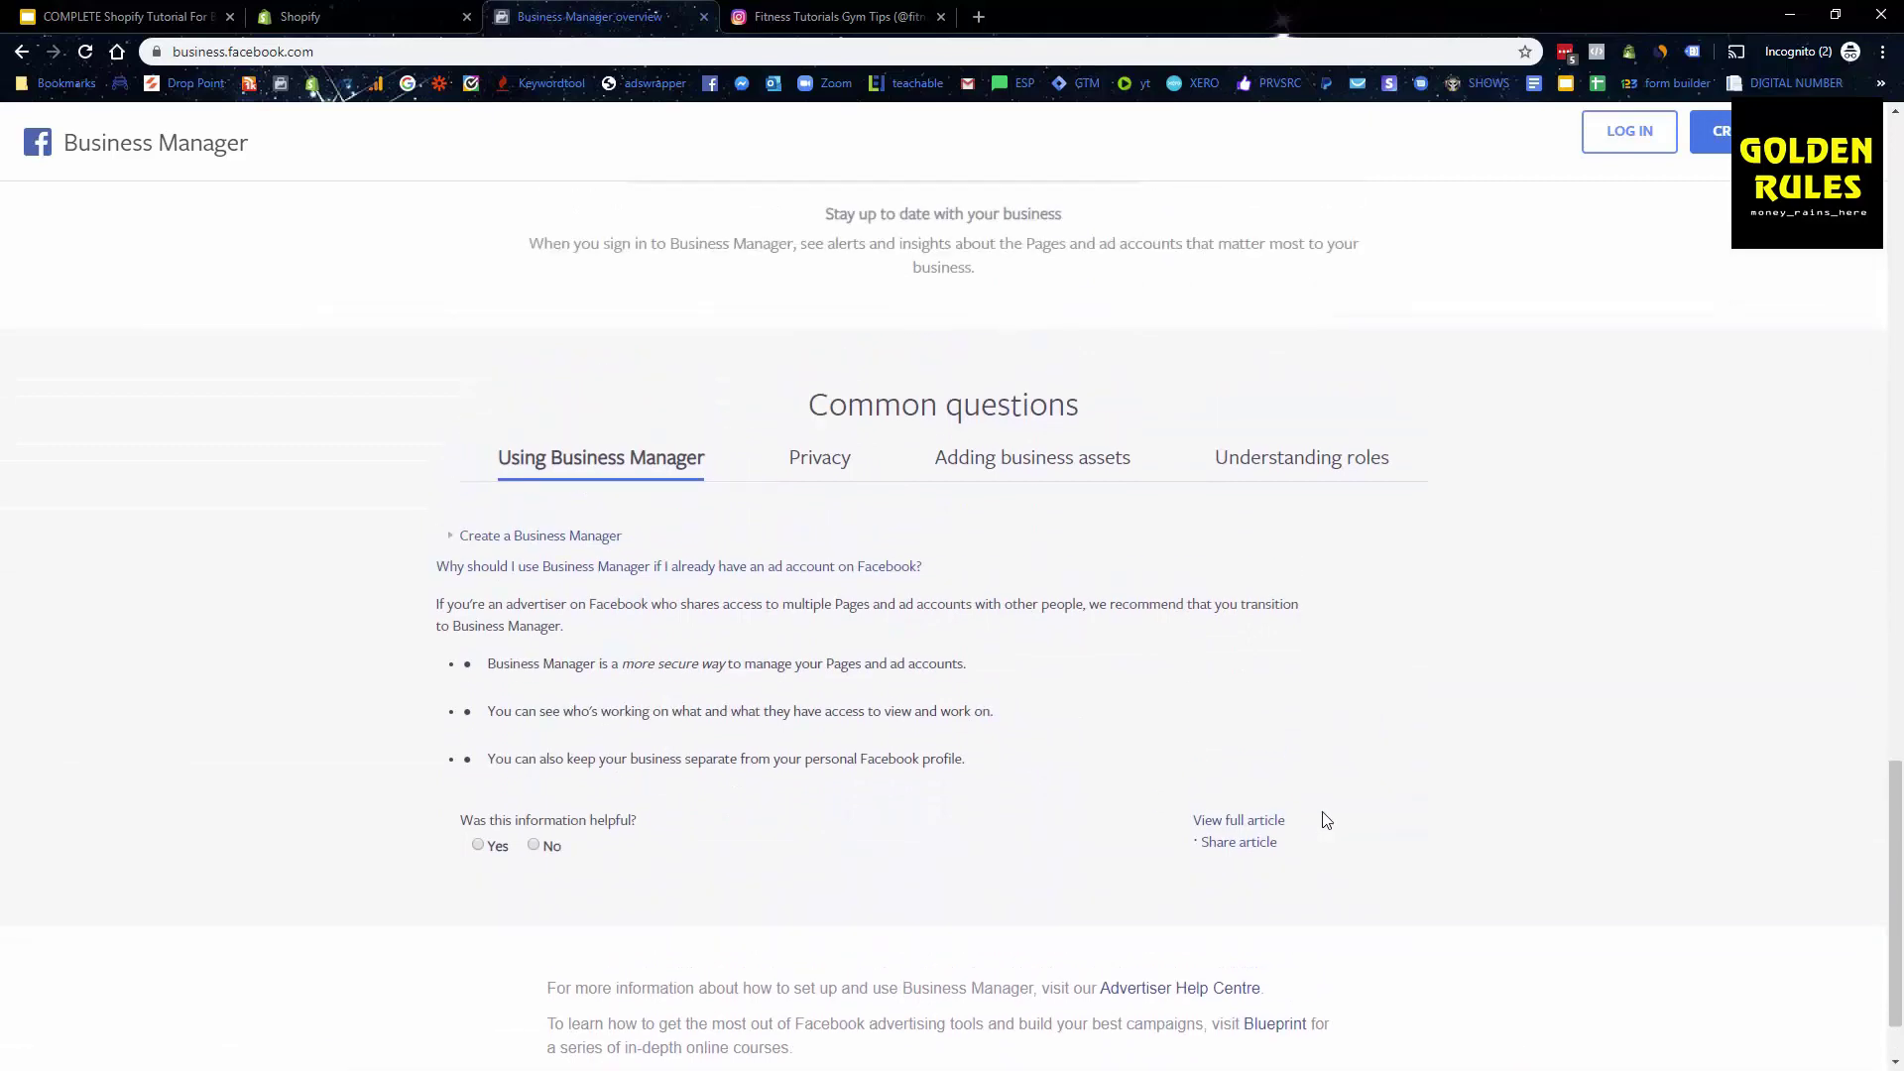
{"action": "left_click", "coordinate": [458, 540]}
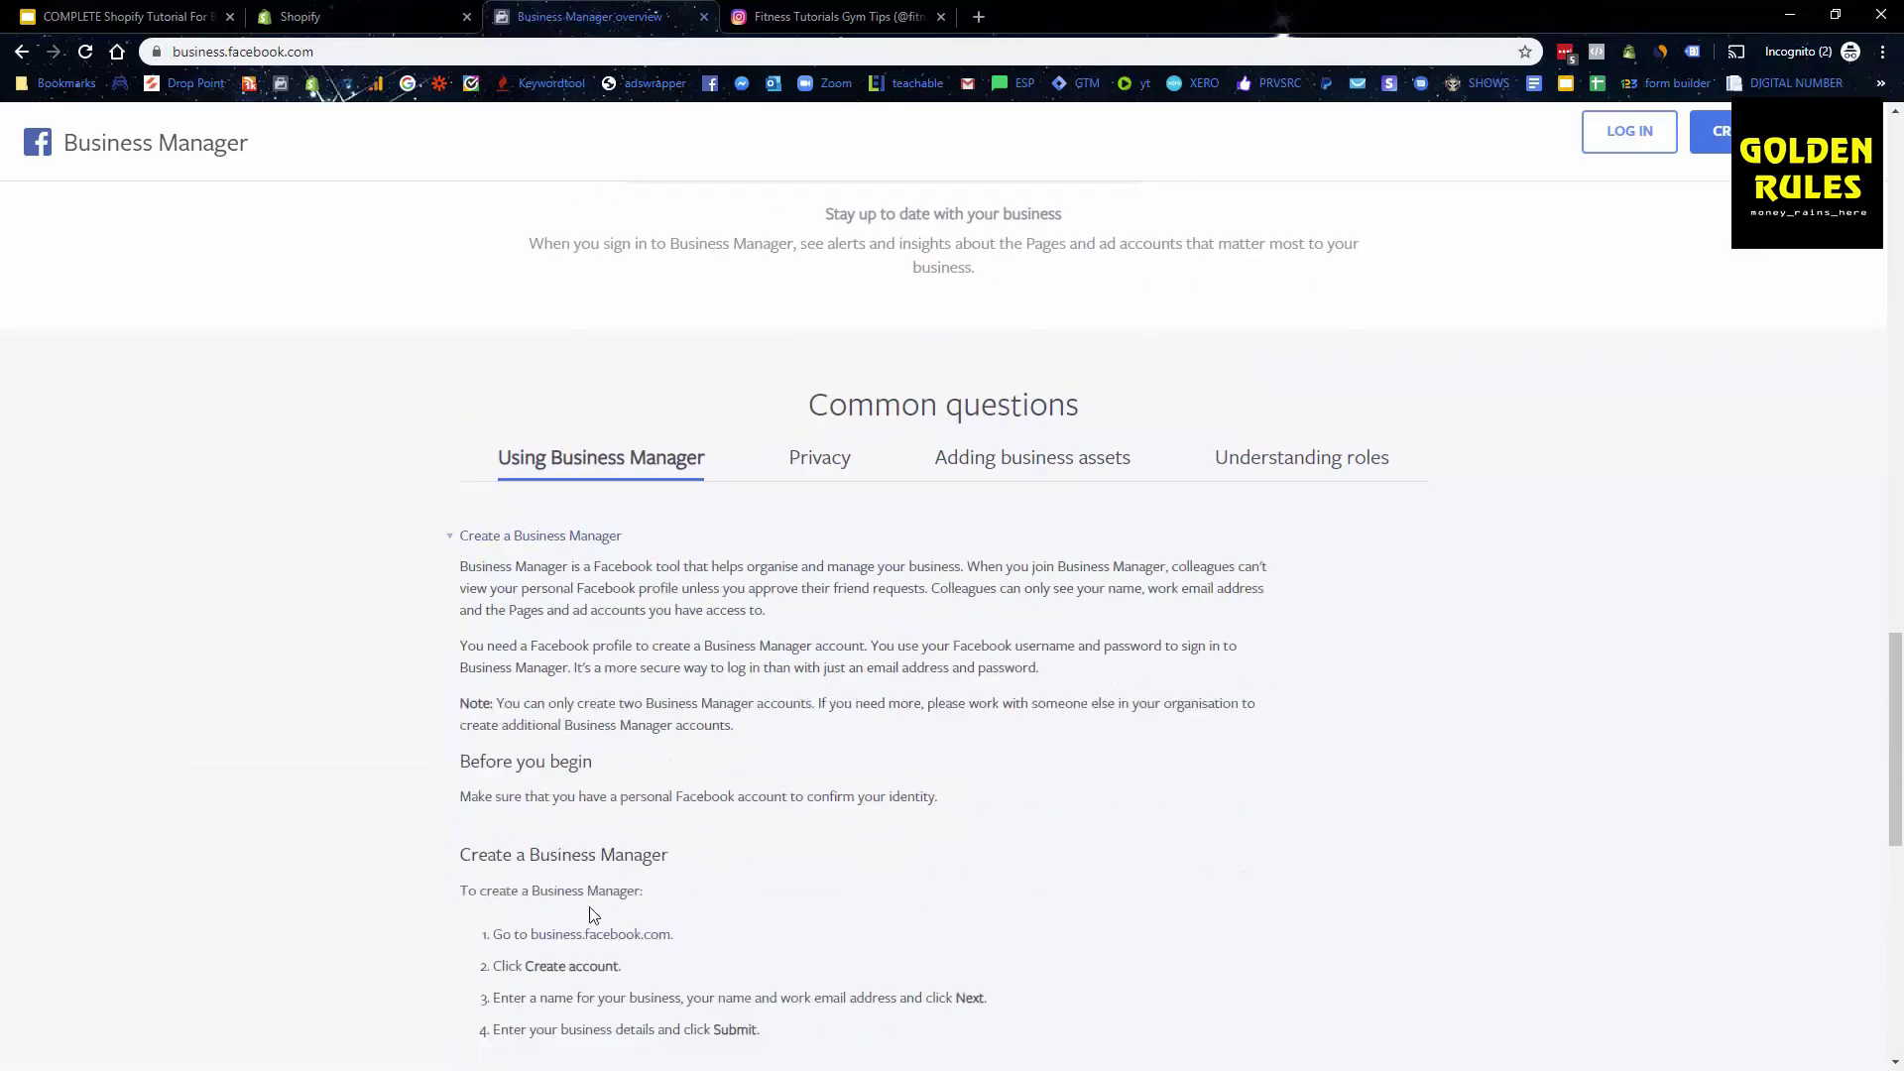
{"action": "scroll", "coordinate": [592, 915], "scroll_direction": "down", "scroll_amount": 1}
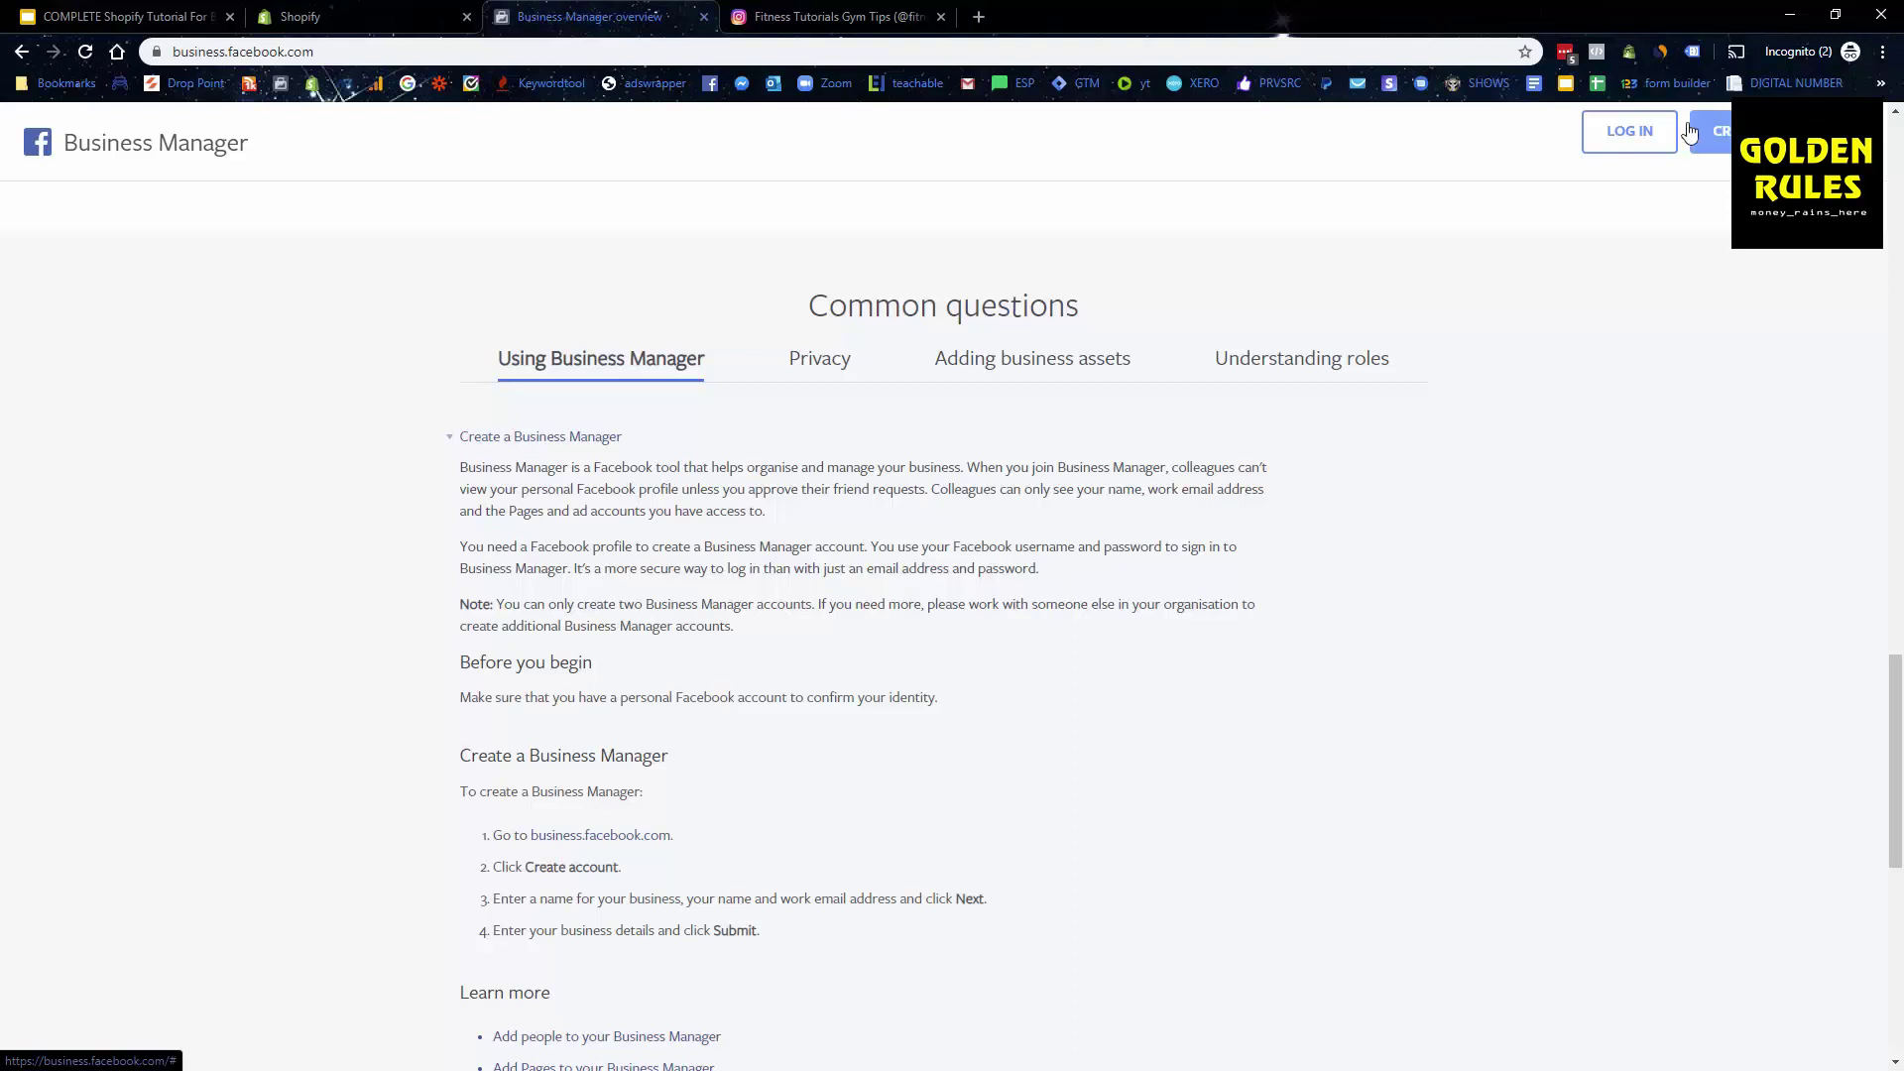
Go to Business Settings' Ad accounts list, briefly browsing the business tools menu.
{"action": "left_click", "coordinate": [1701, 149]}
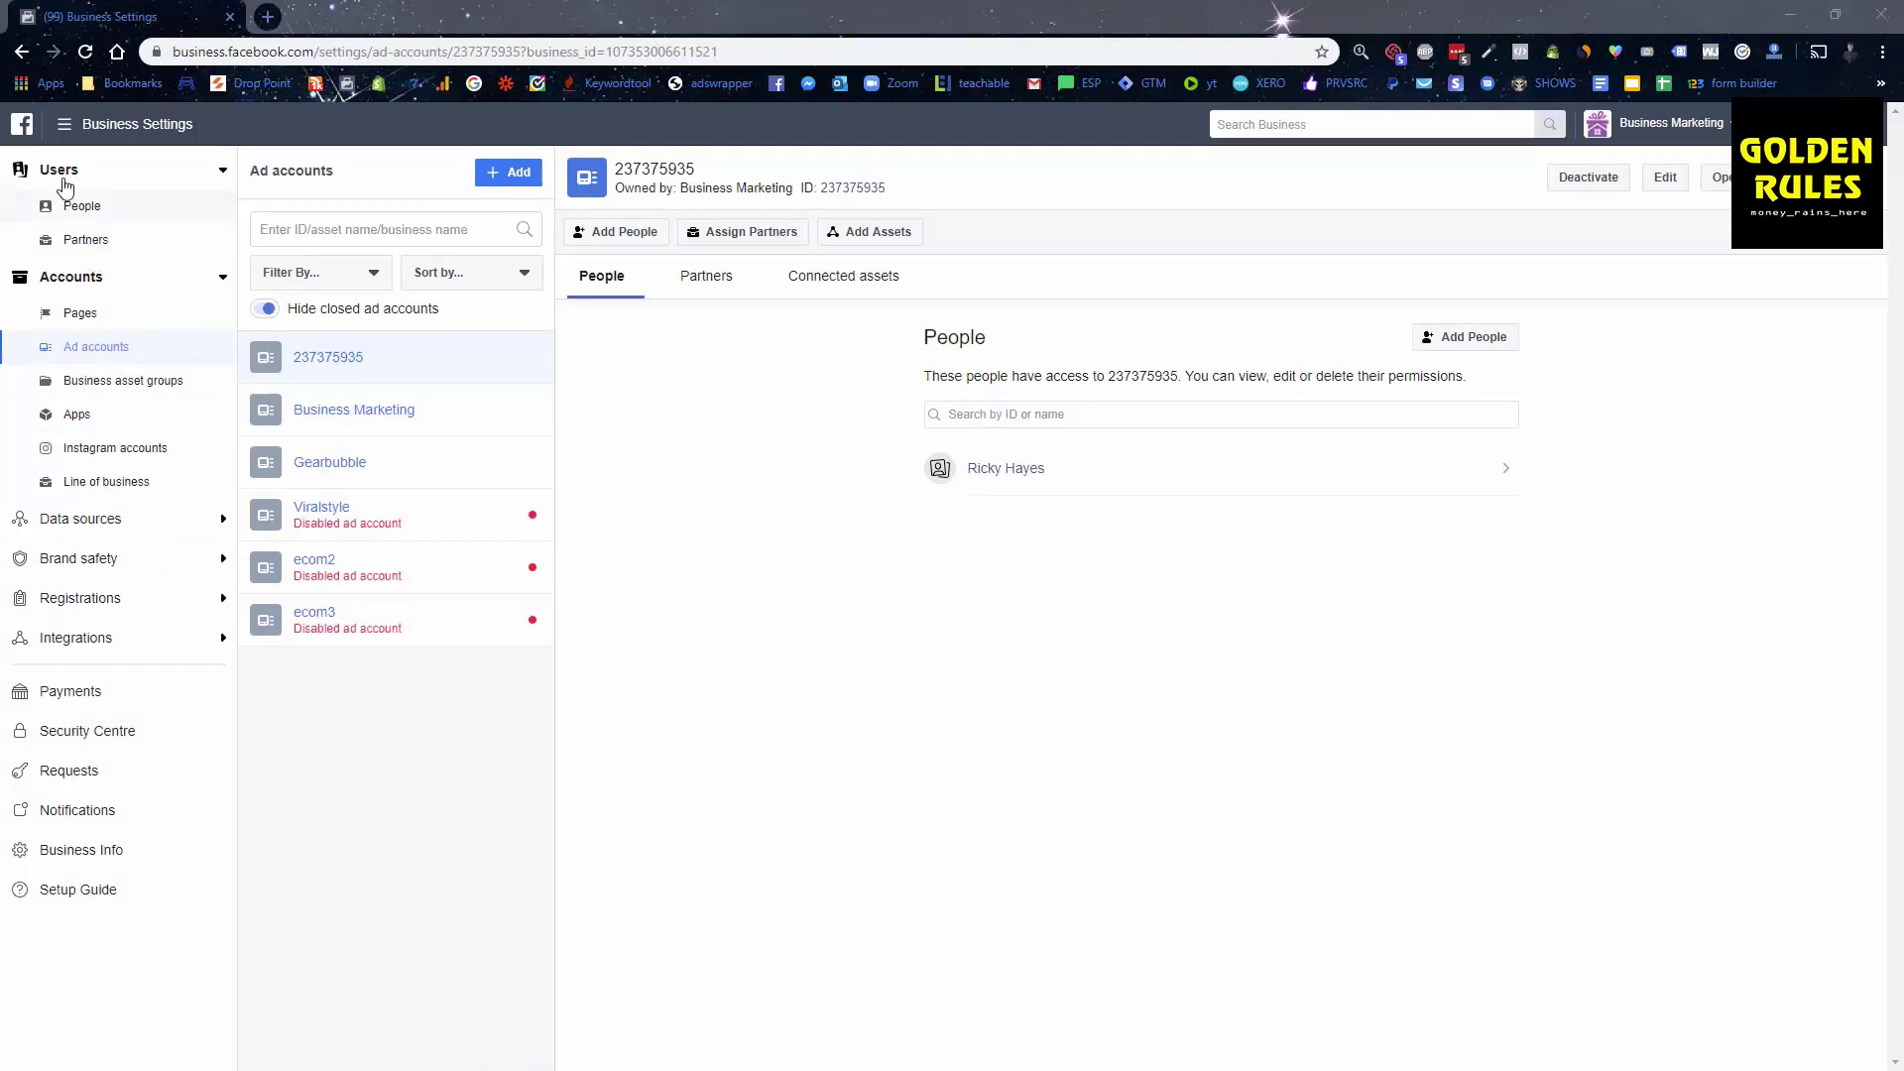
{"action": "left_click", "coordinate": [89, 124]}
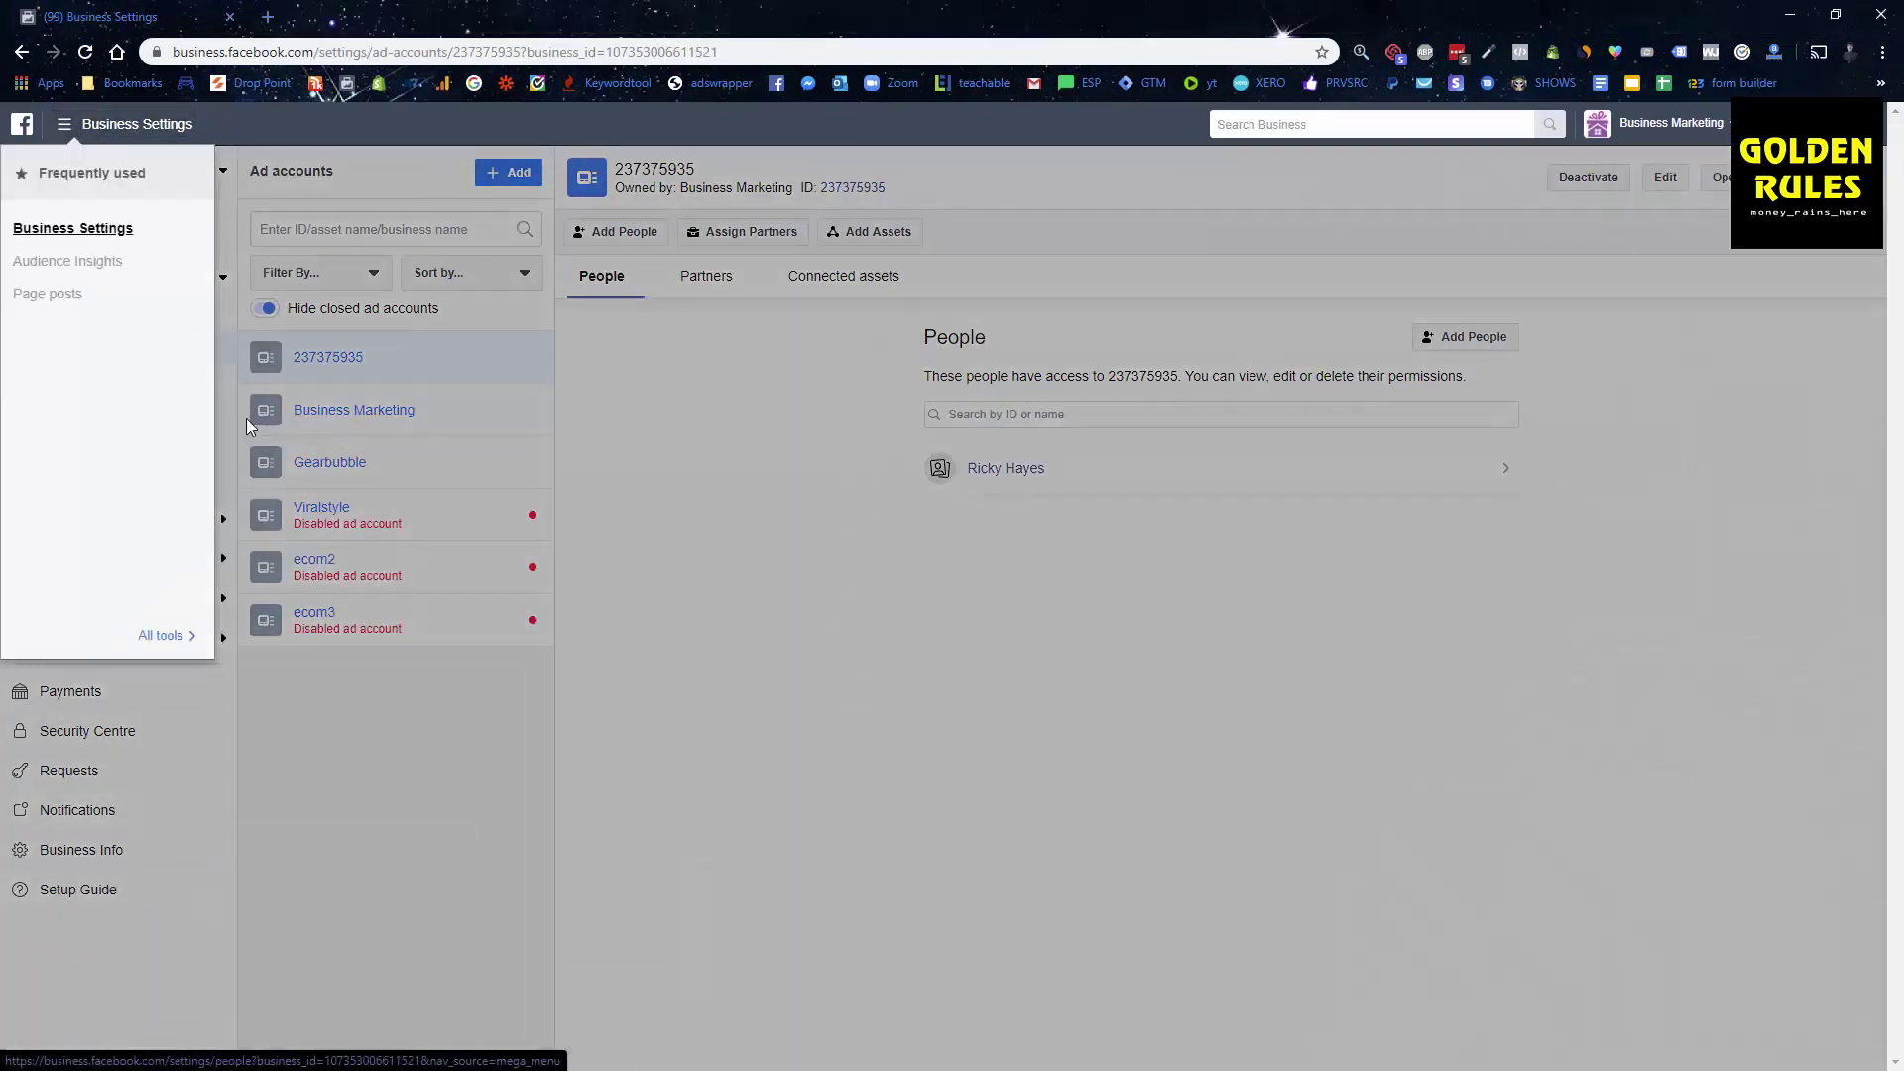
{"action": "left_click", "coordinate": [160, 635]}
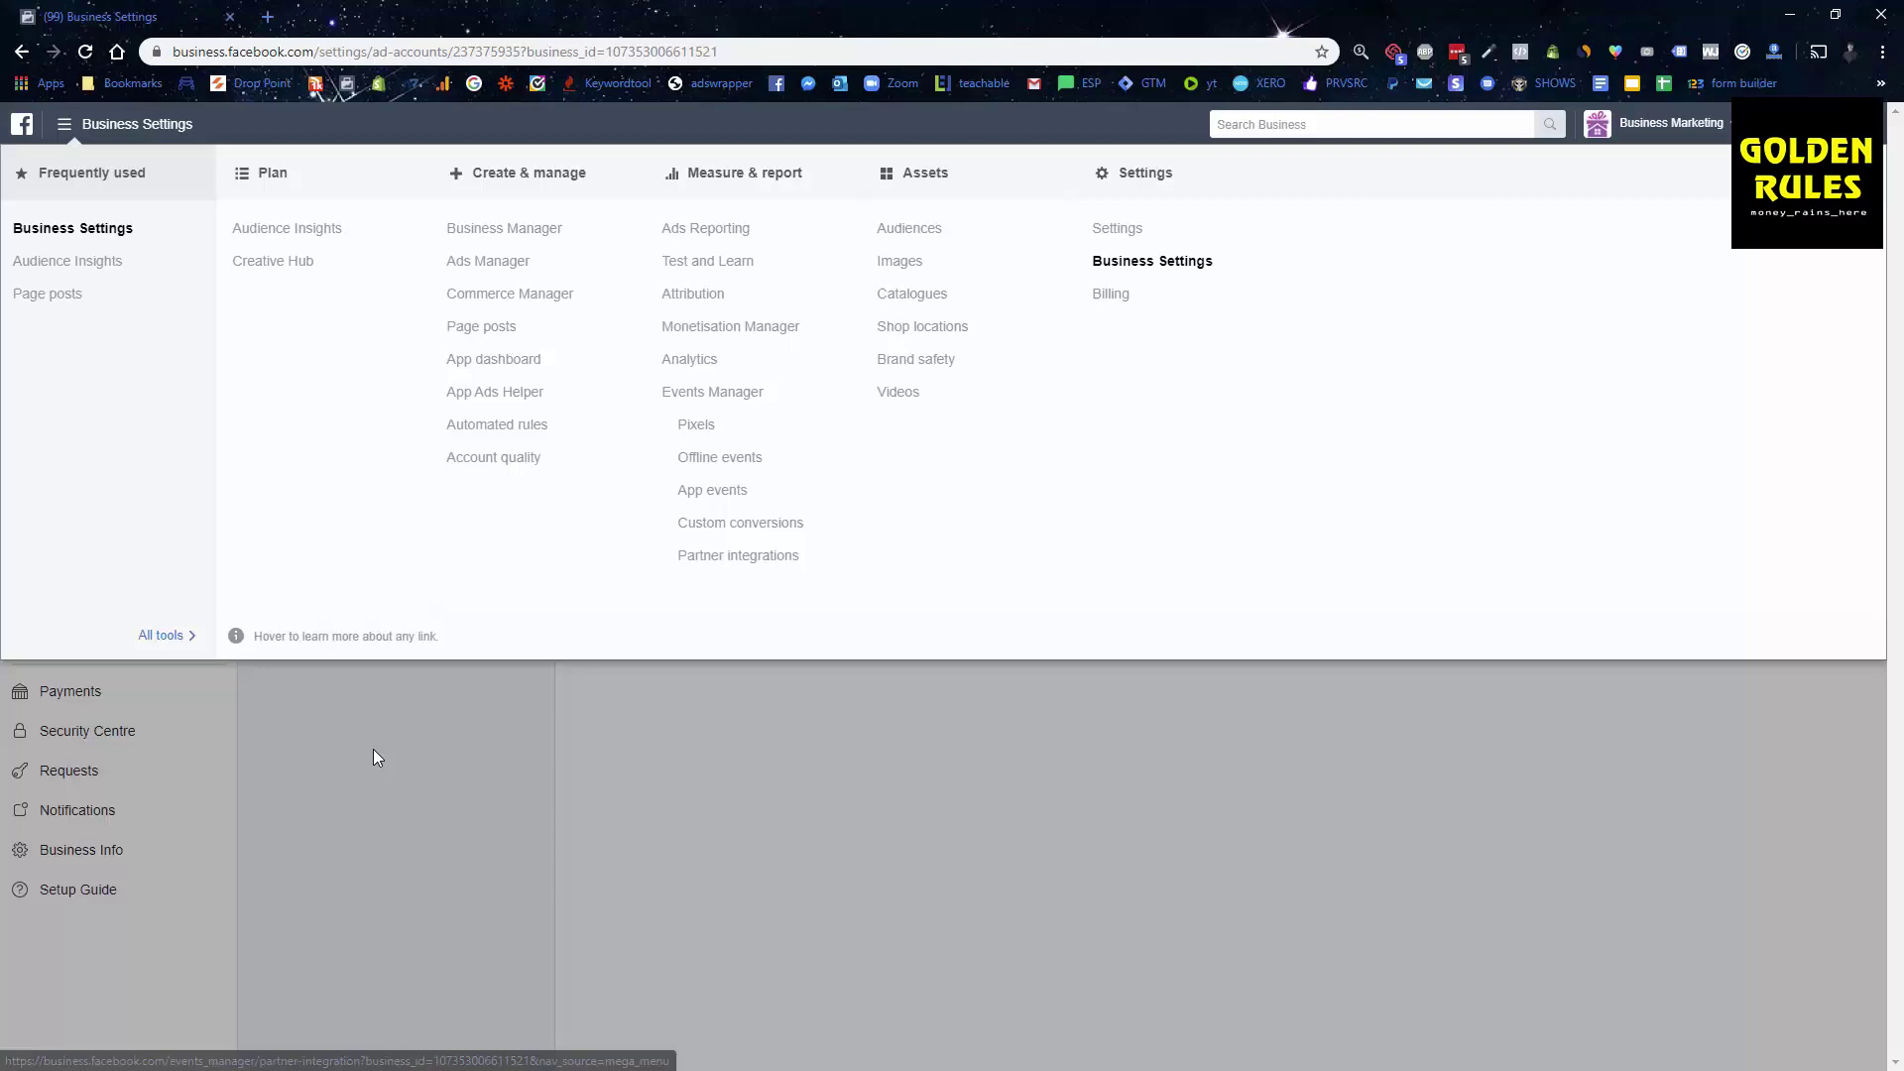
{"action": "left_click", "coordinate": [374, 757]}
{"action": "left_click", "coordinate": [62, 124]}
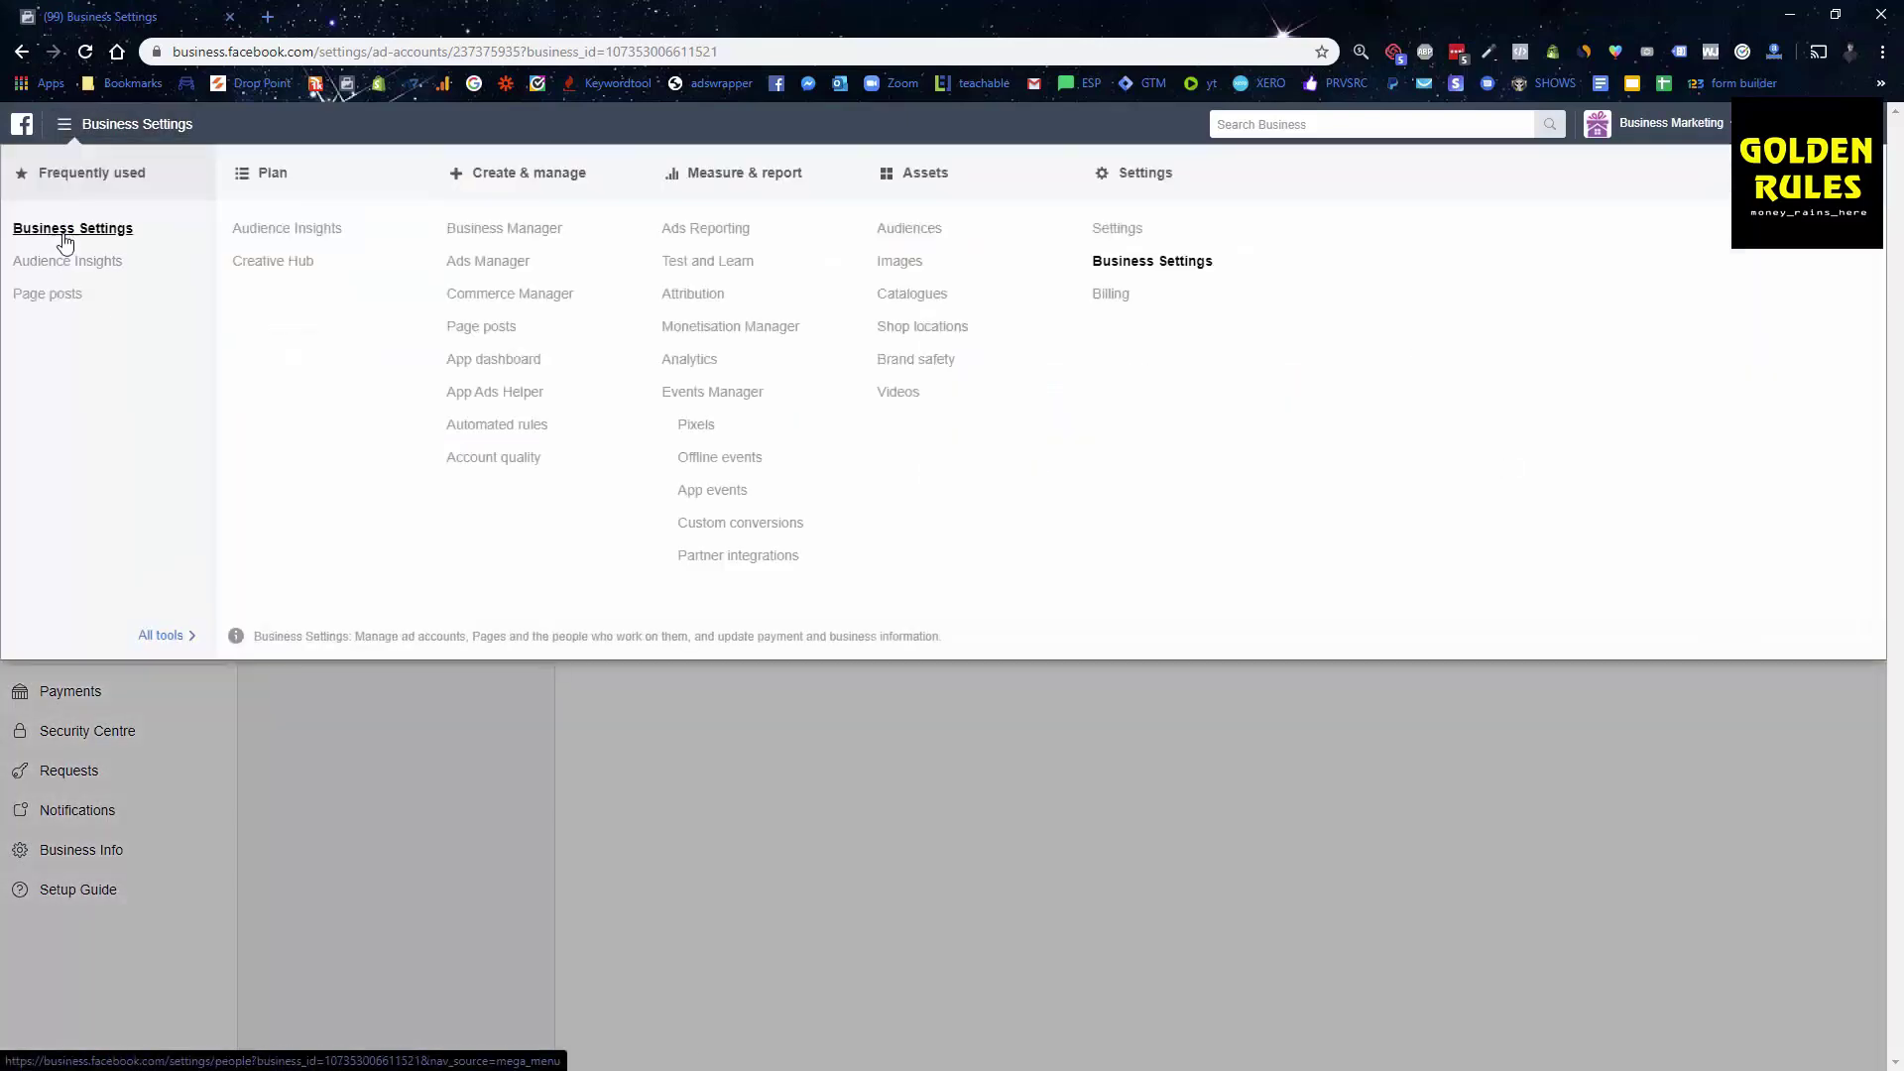
{"action": "left_click", "coordinate": [416, 764]}
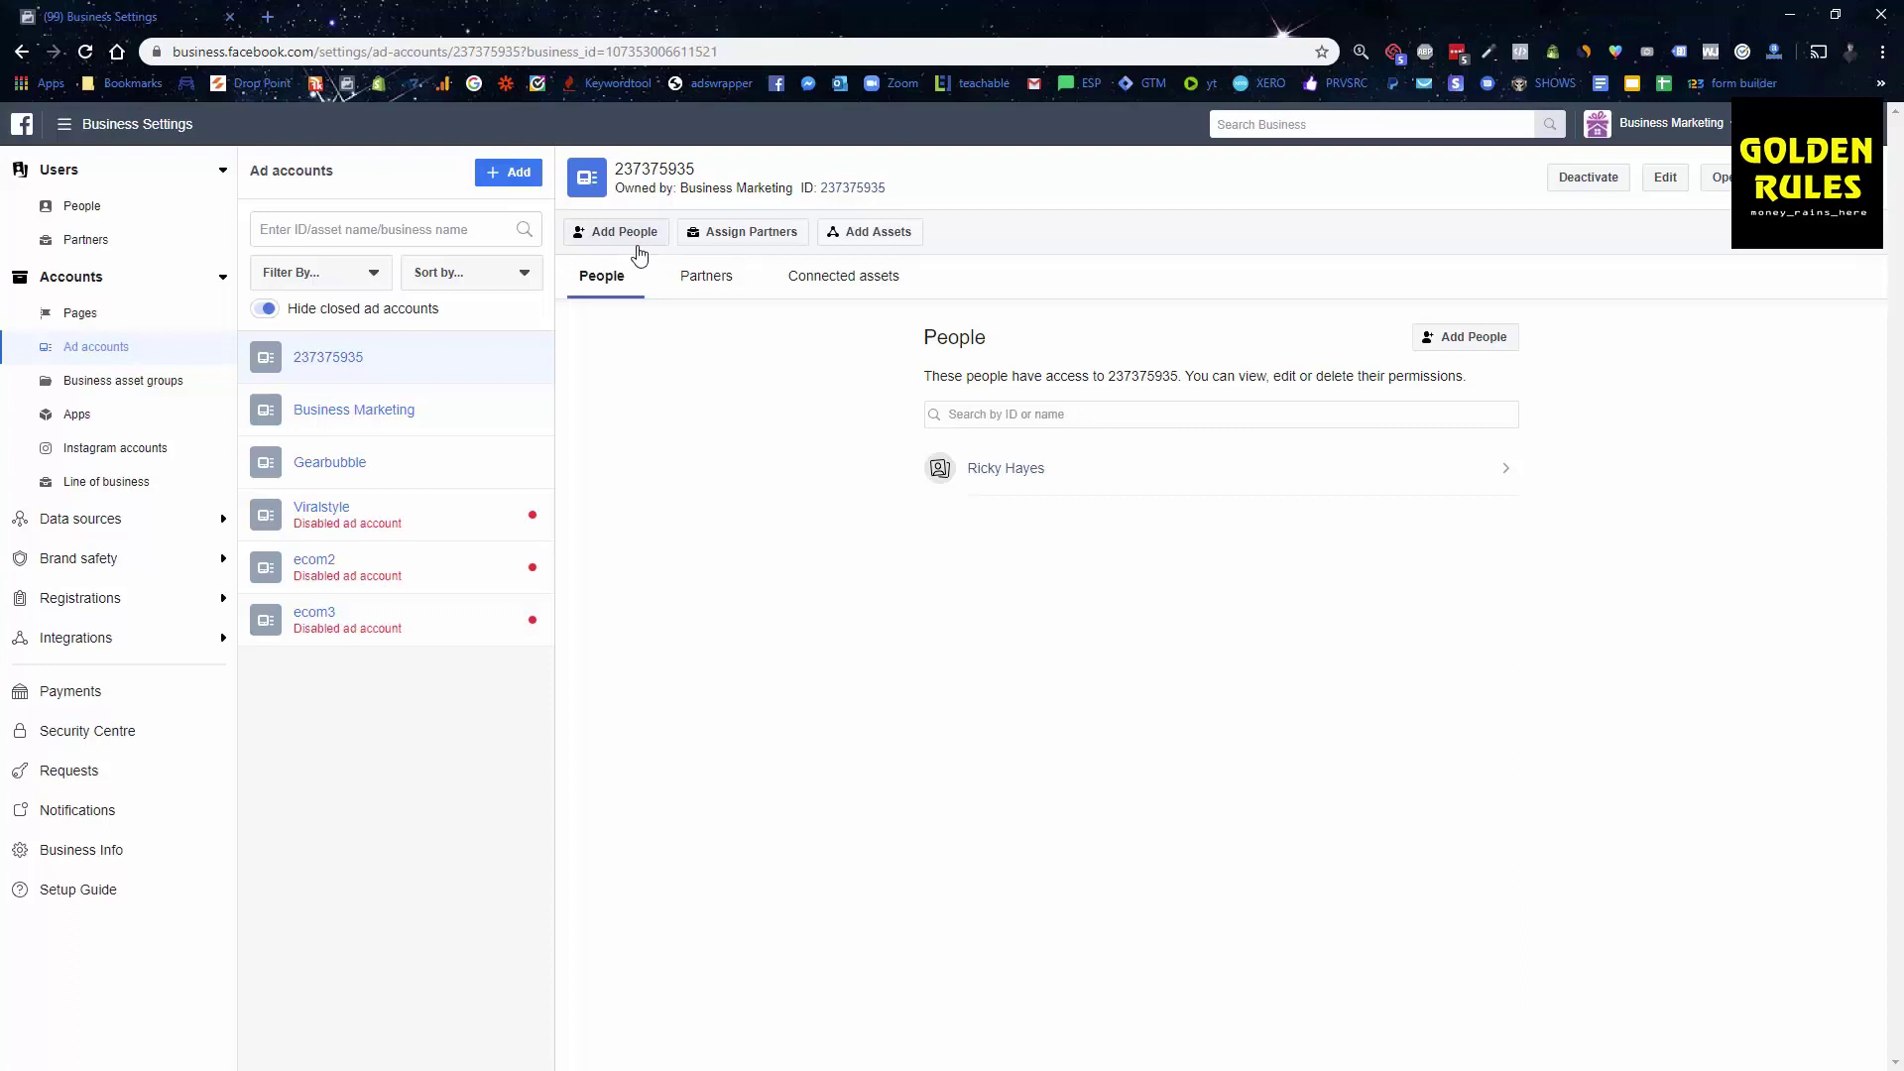
Check the Add ad account options, then show all business tools including Events Manager's Pixels.
{"action": "left_click", "coordinate": [508, 172]}
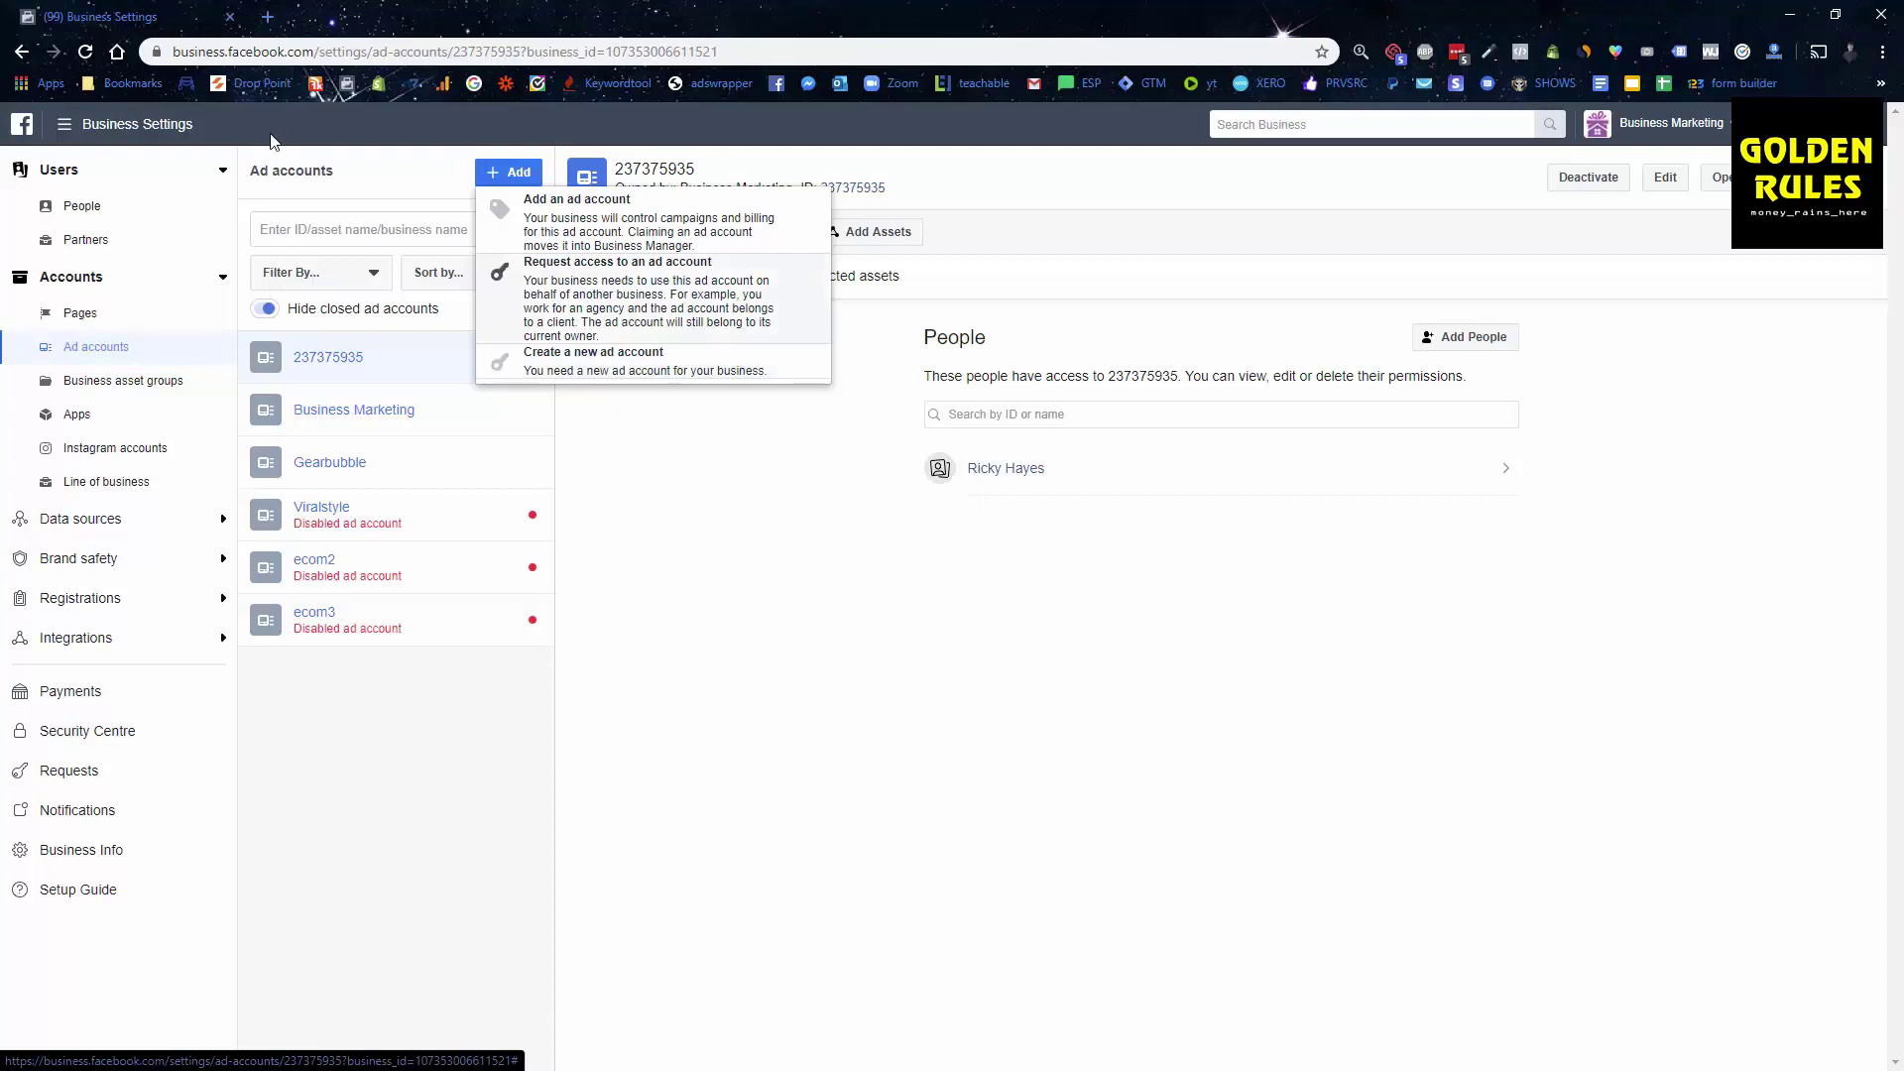
{"action": "left_click", "coordinate": [65, 124]}
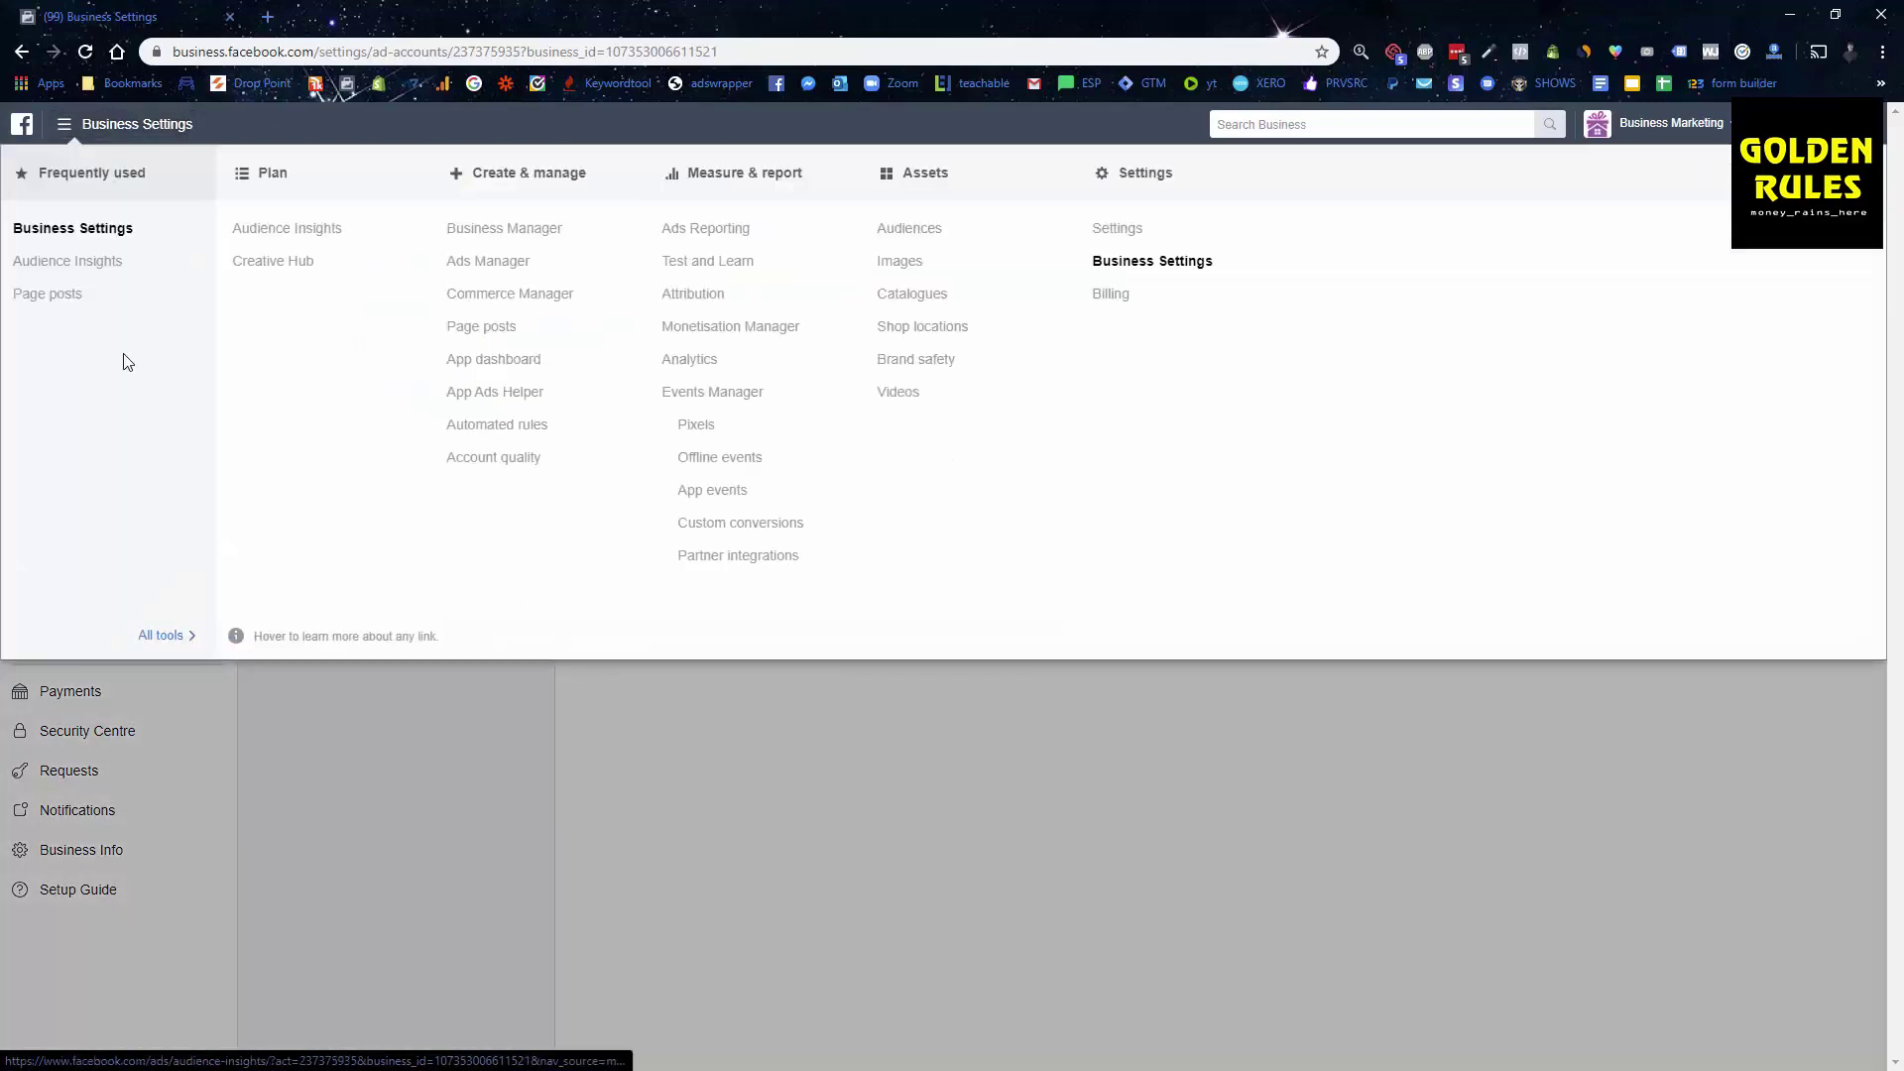
Create a new Facebook pixel in Events Manager, keeping the default name 'Business Marketing's pixel'.
{"action": "left_click", "coordinate": [724, 446]}
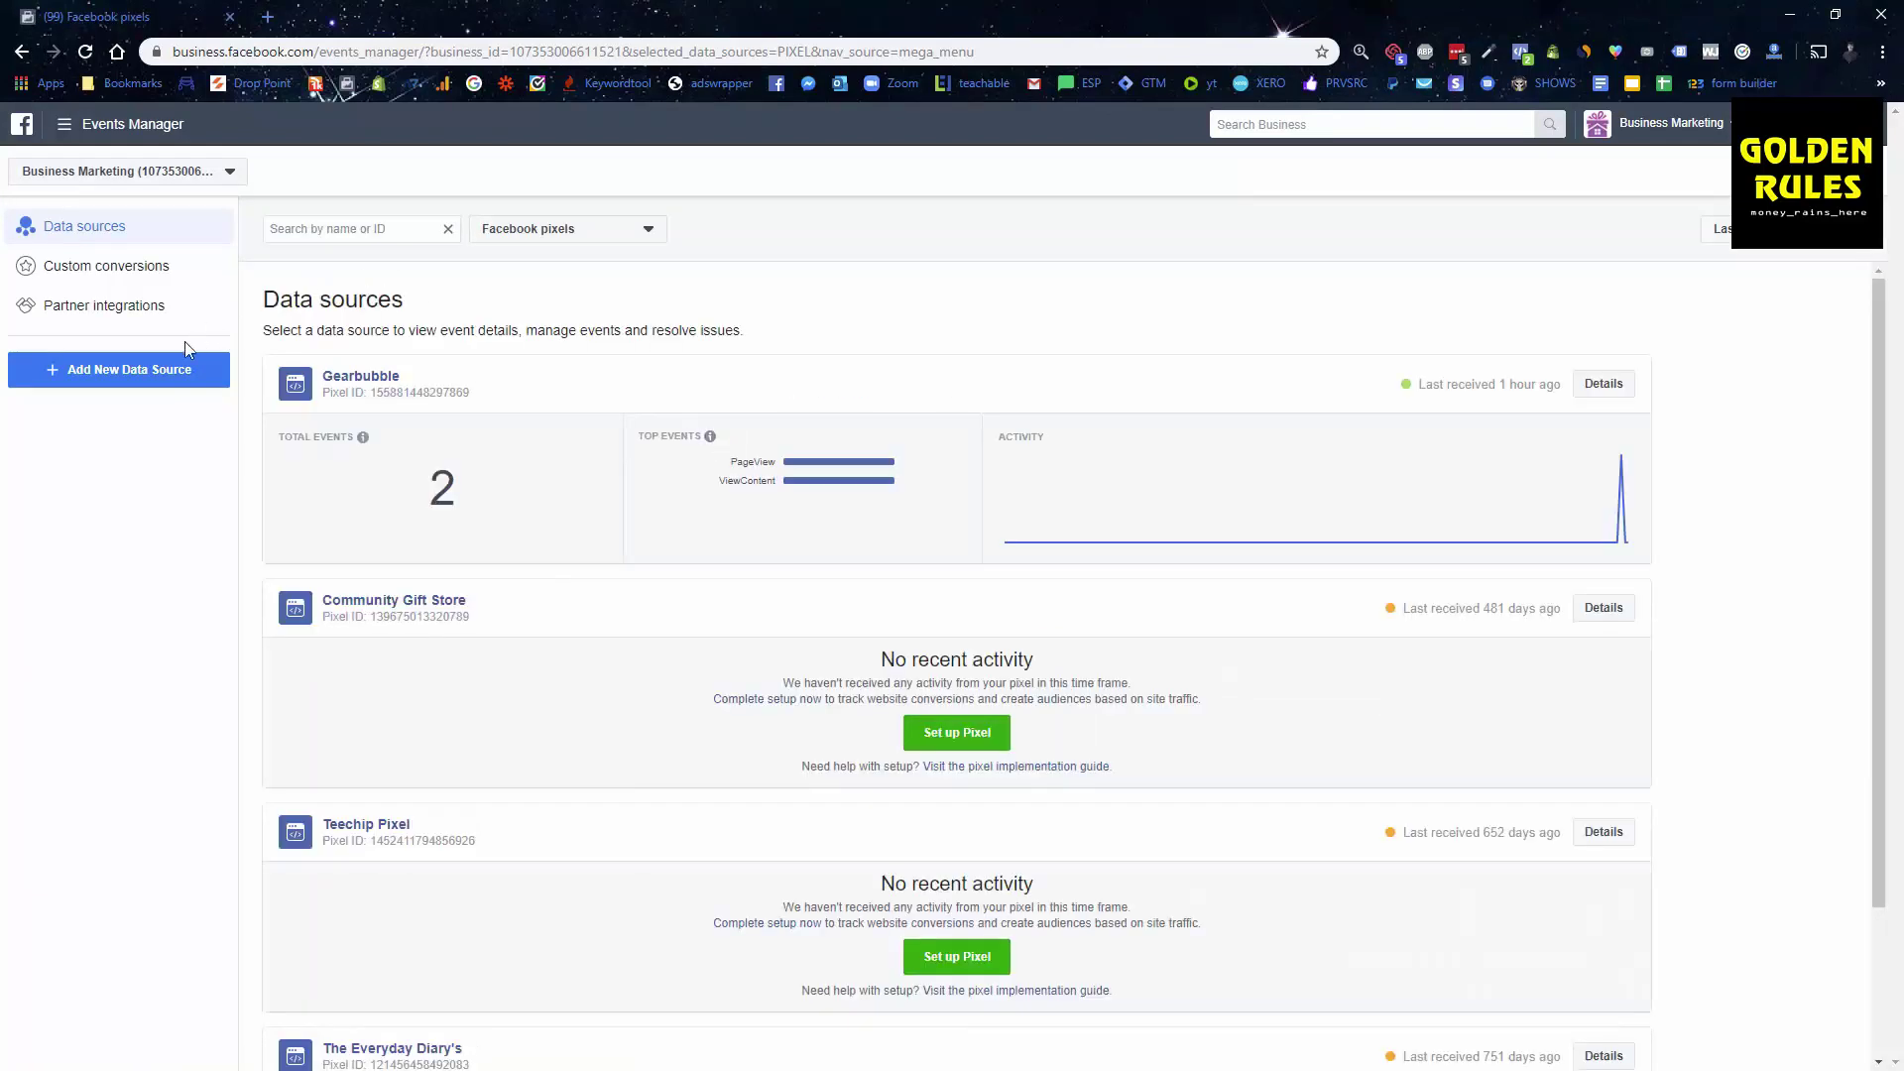
{"action": "left_click", "coordinate": [148, 382]}
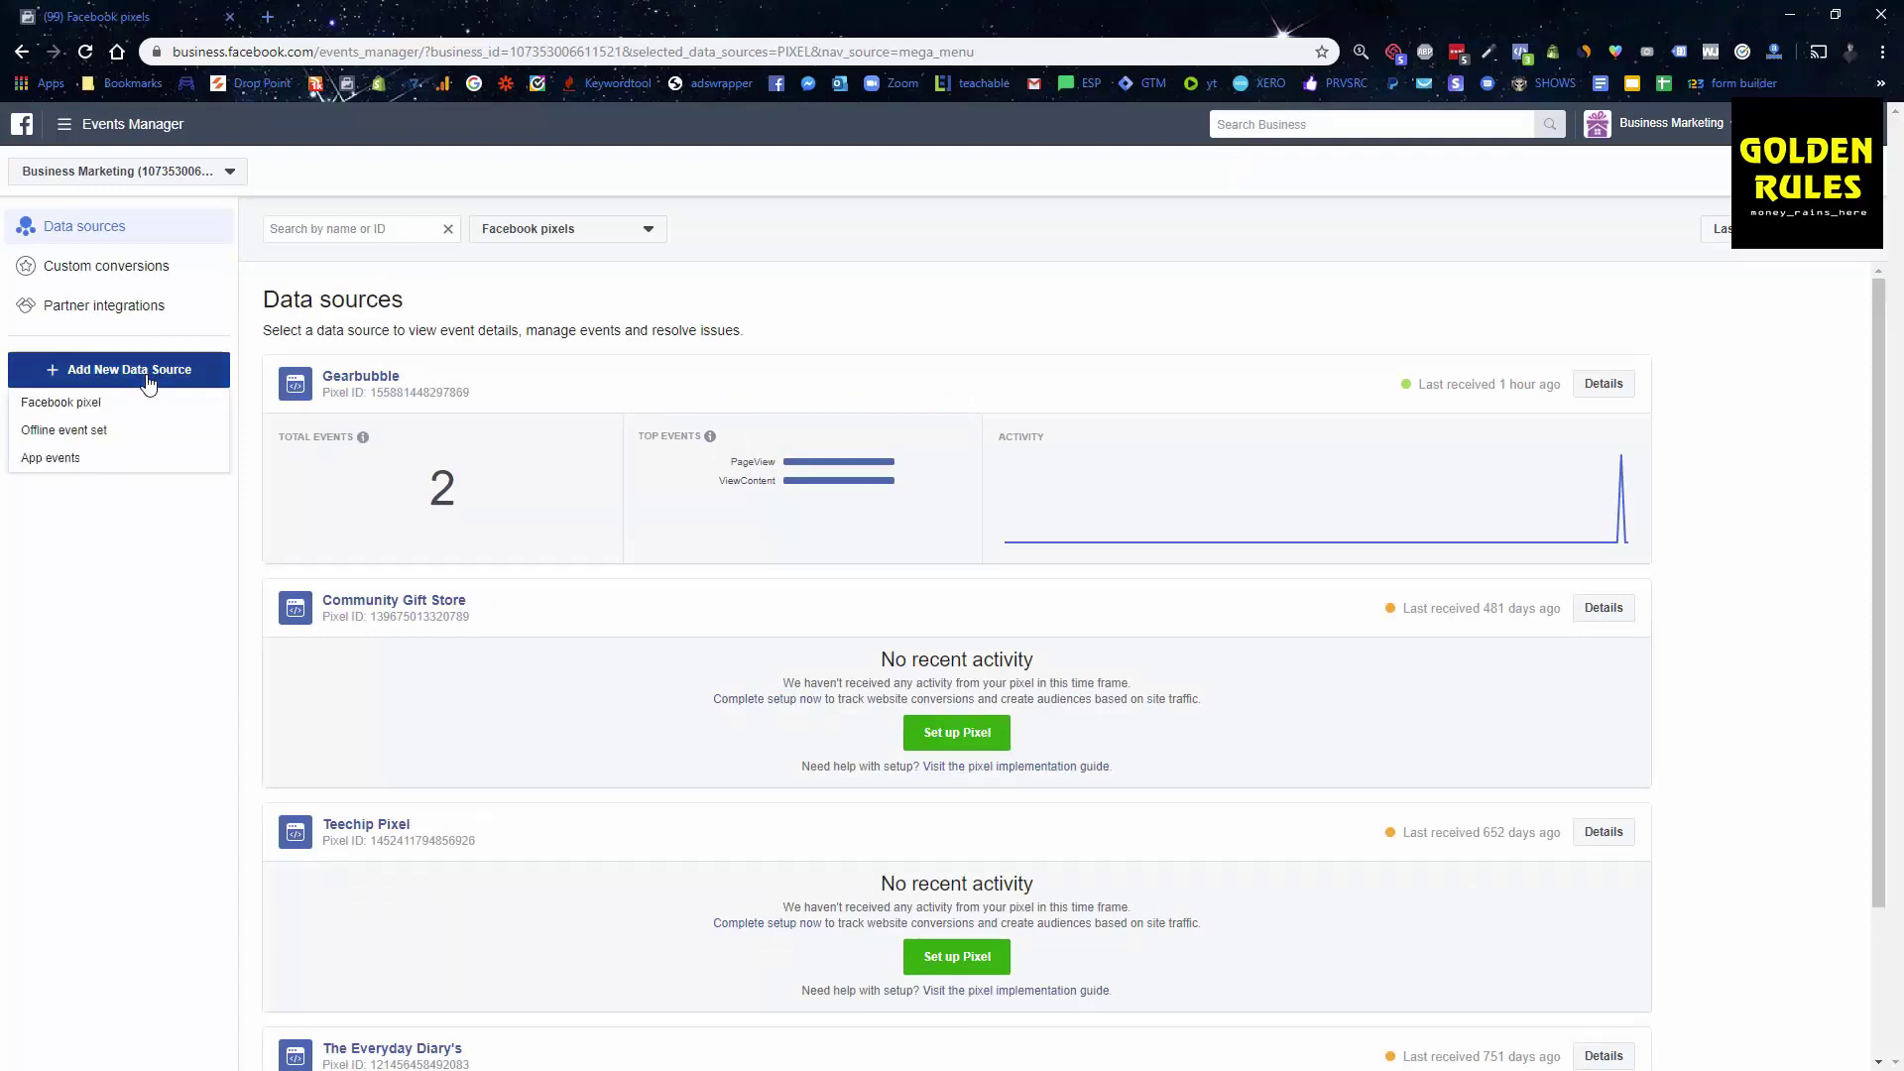
{"action": "left_click", "coordinate": [28, 402]}
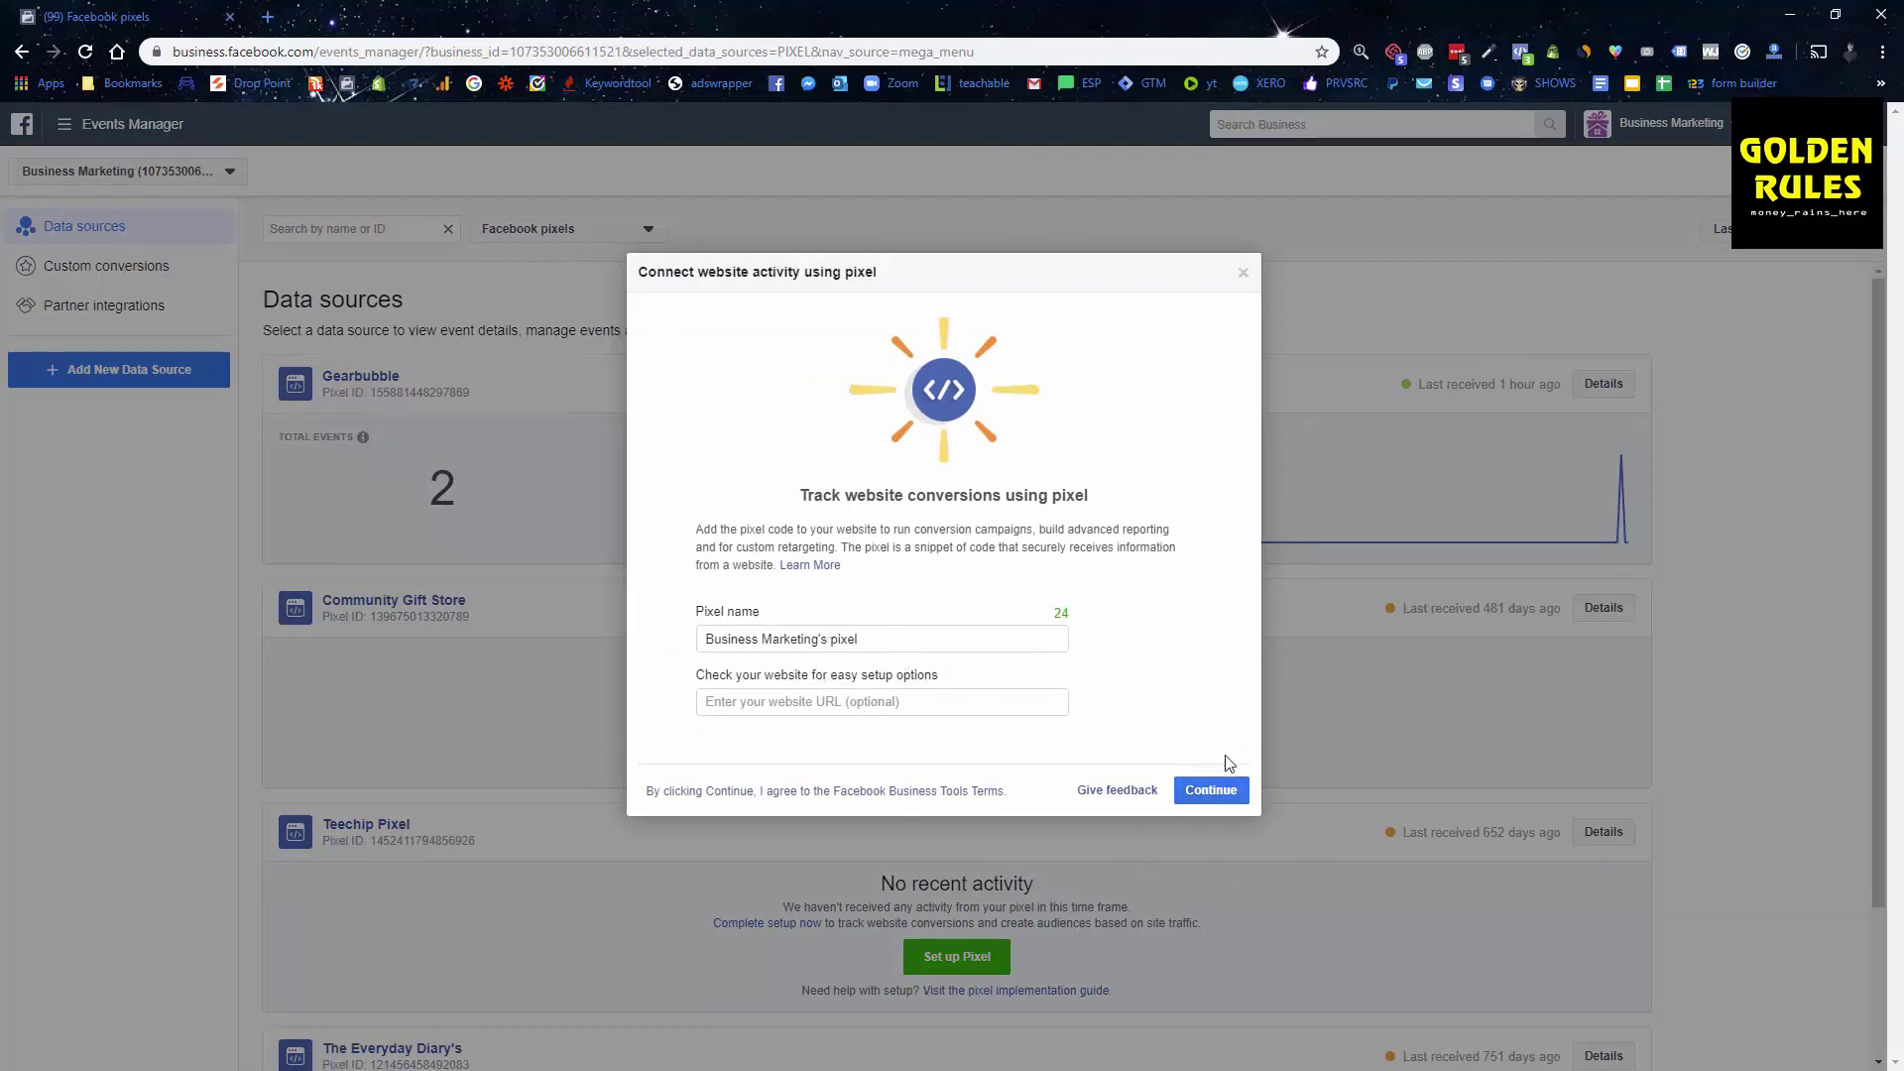
{"action": "left_click", "coordinate": [1212, 791]}
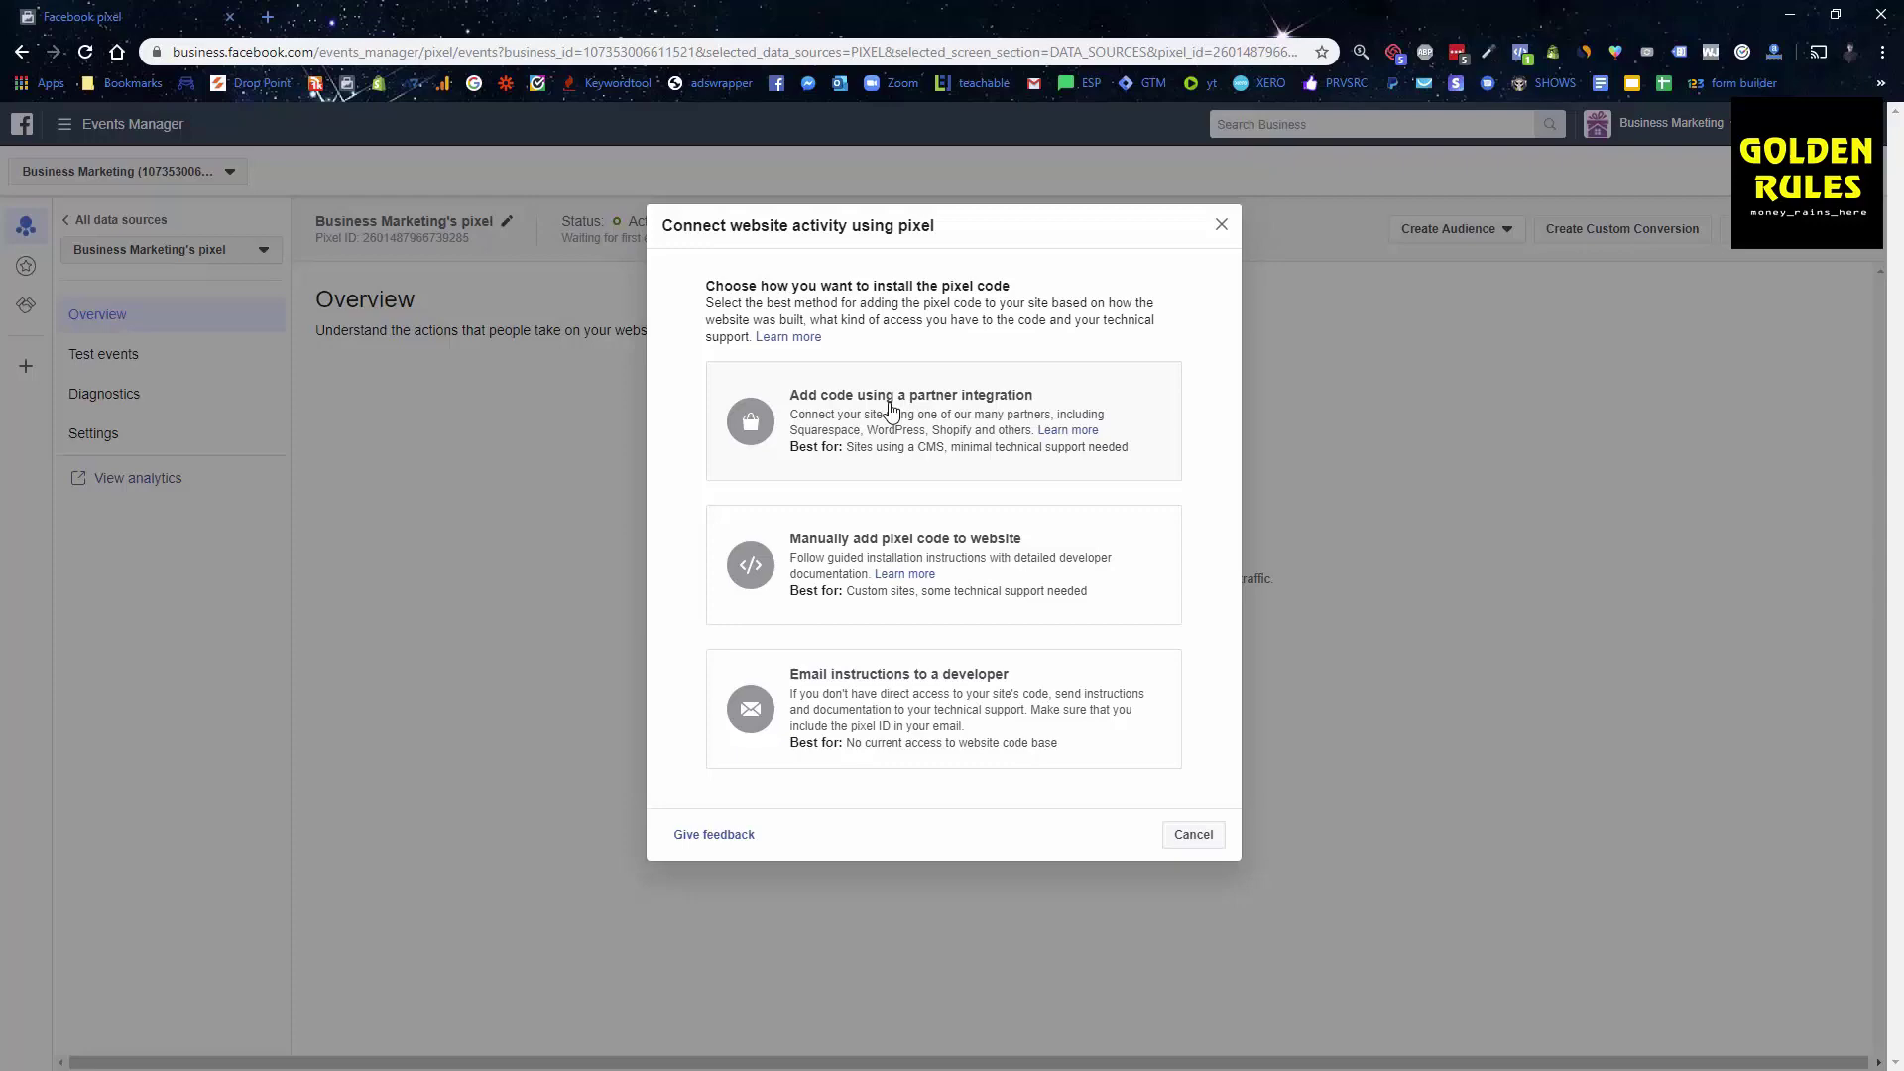
Install the pixel via a partner integration with Shopify (online), advancing to the Paste pixel ID step.
{"action": "left_click_drag", "start_coordinate": [887, 395], "coordinate": [885, 466]}
{"action": "left_click", "coordinate": [885, 466]}
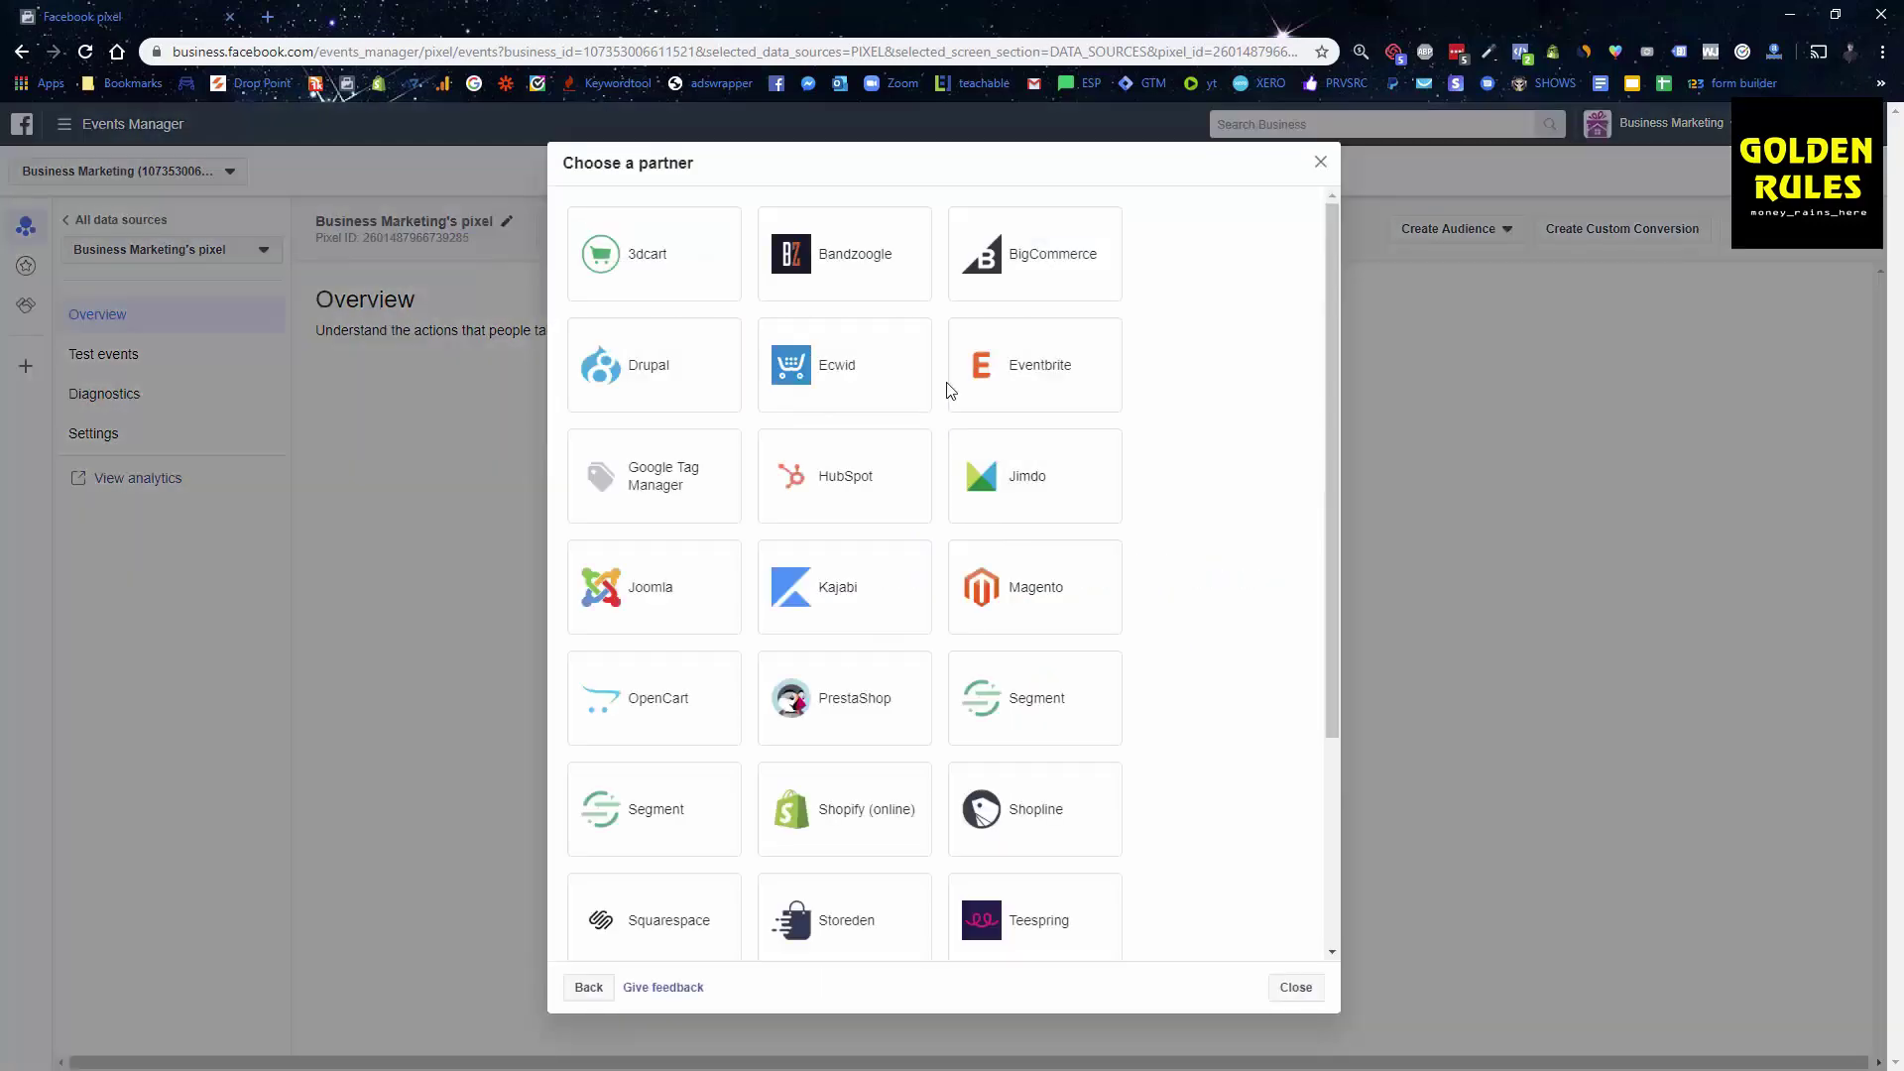
{"action": "left_click", "coordinate": [824, 799]}
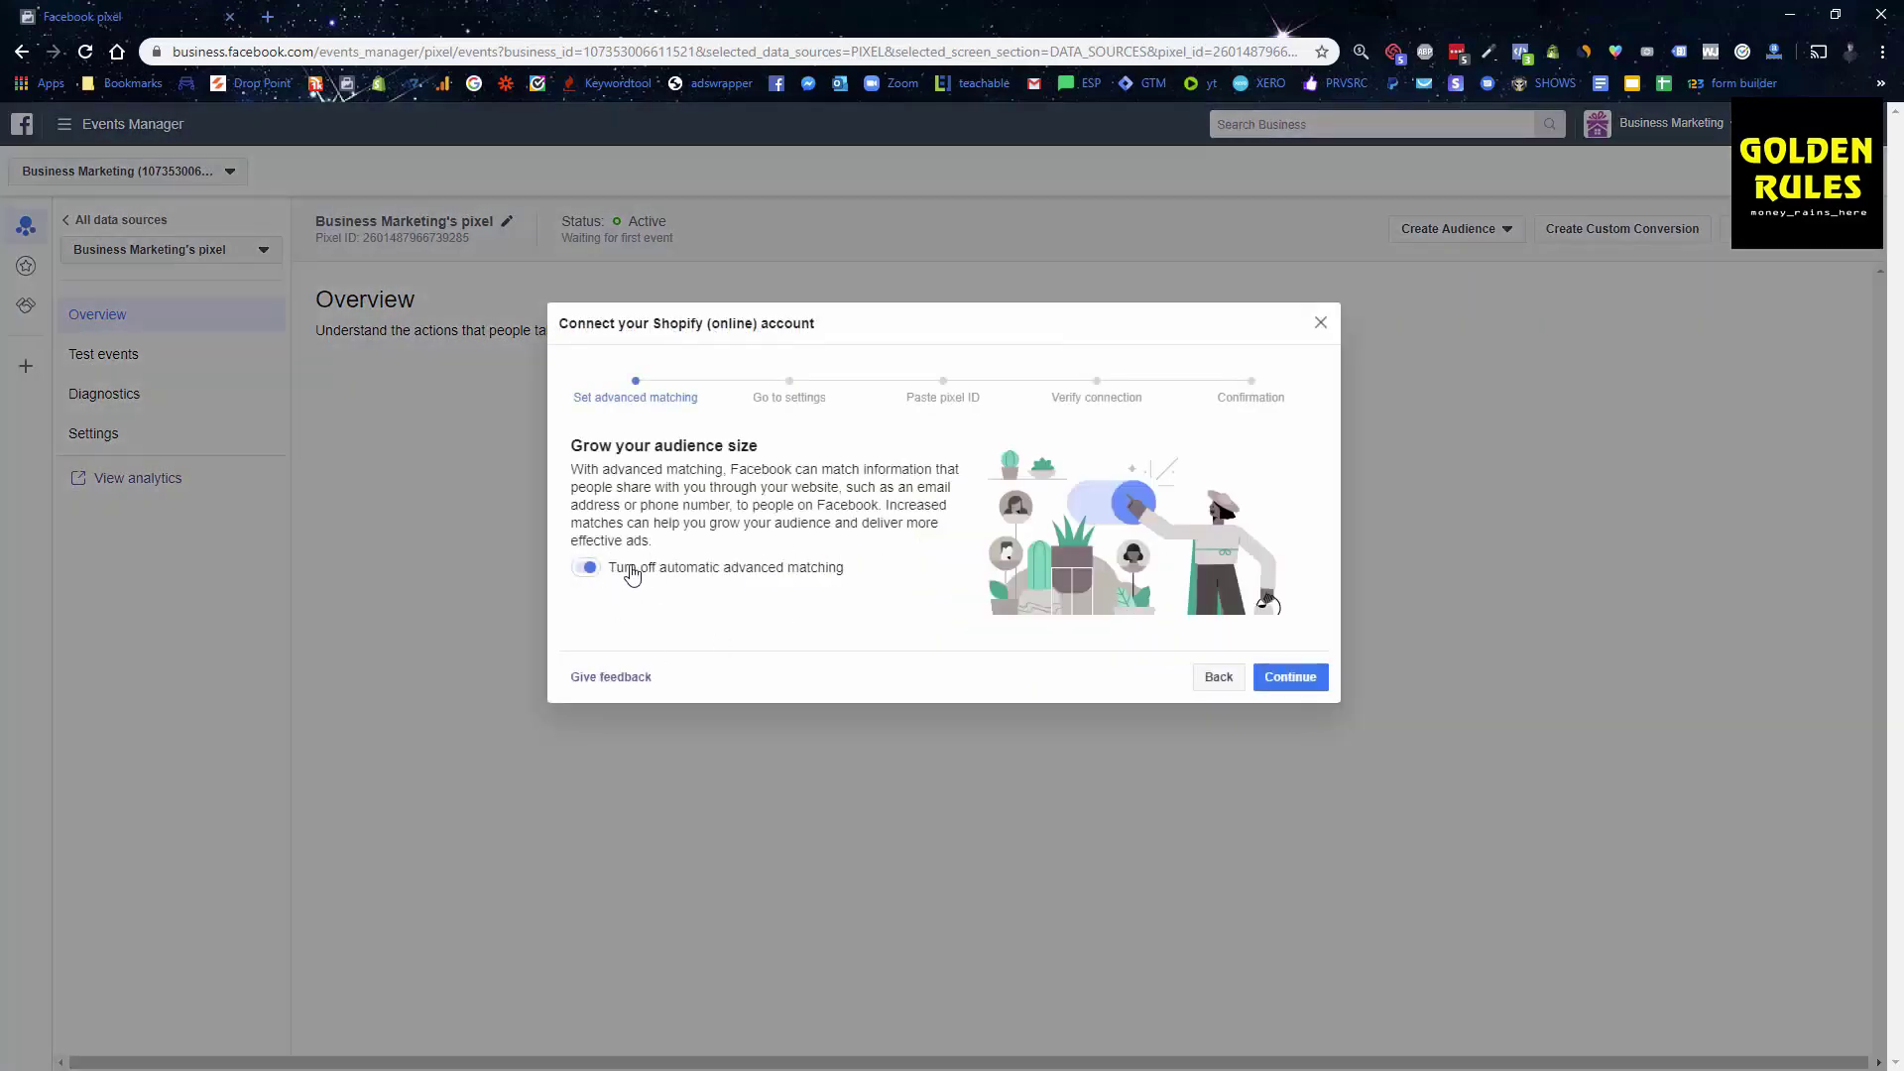
{"action": "left_click", "coordinate": [1293, 678]}
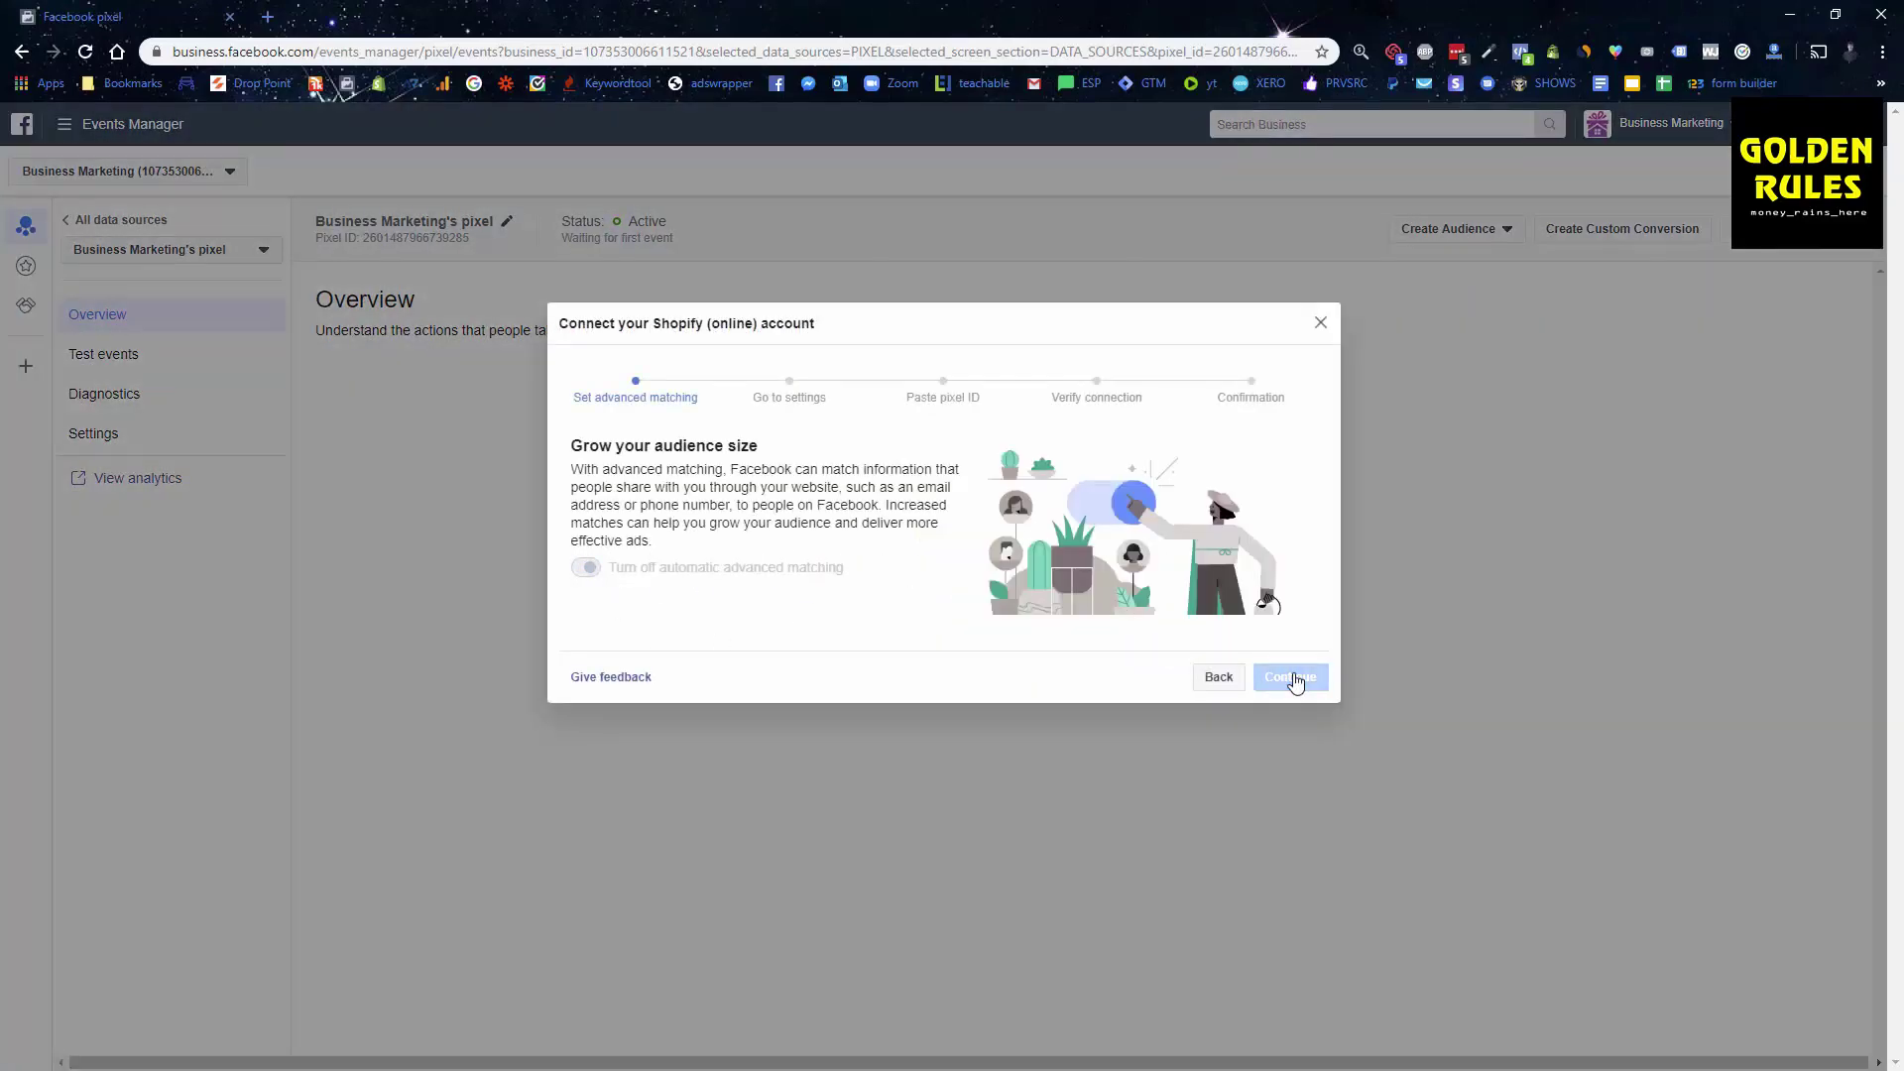
{"action": "scroll", "coordinate": [849, 524], "scroll_direction": "down", "scroll_amount": 2}
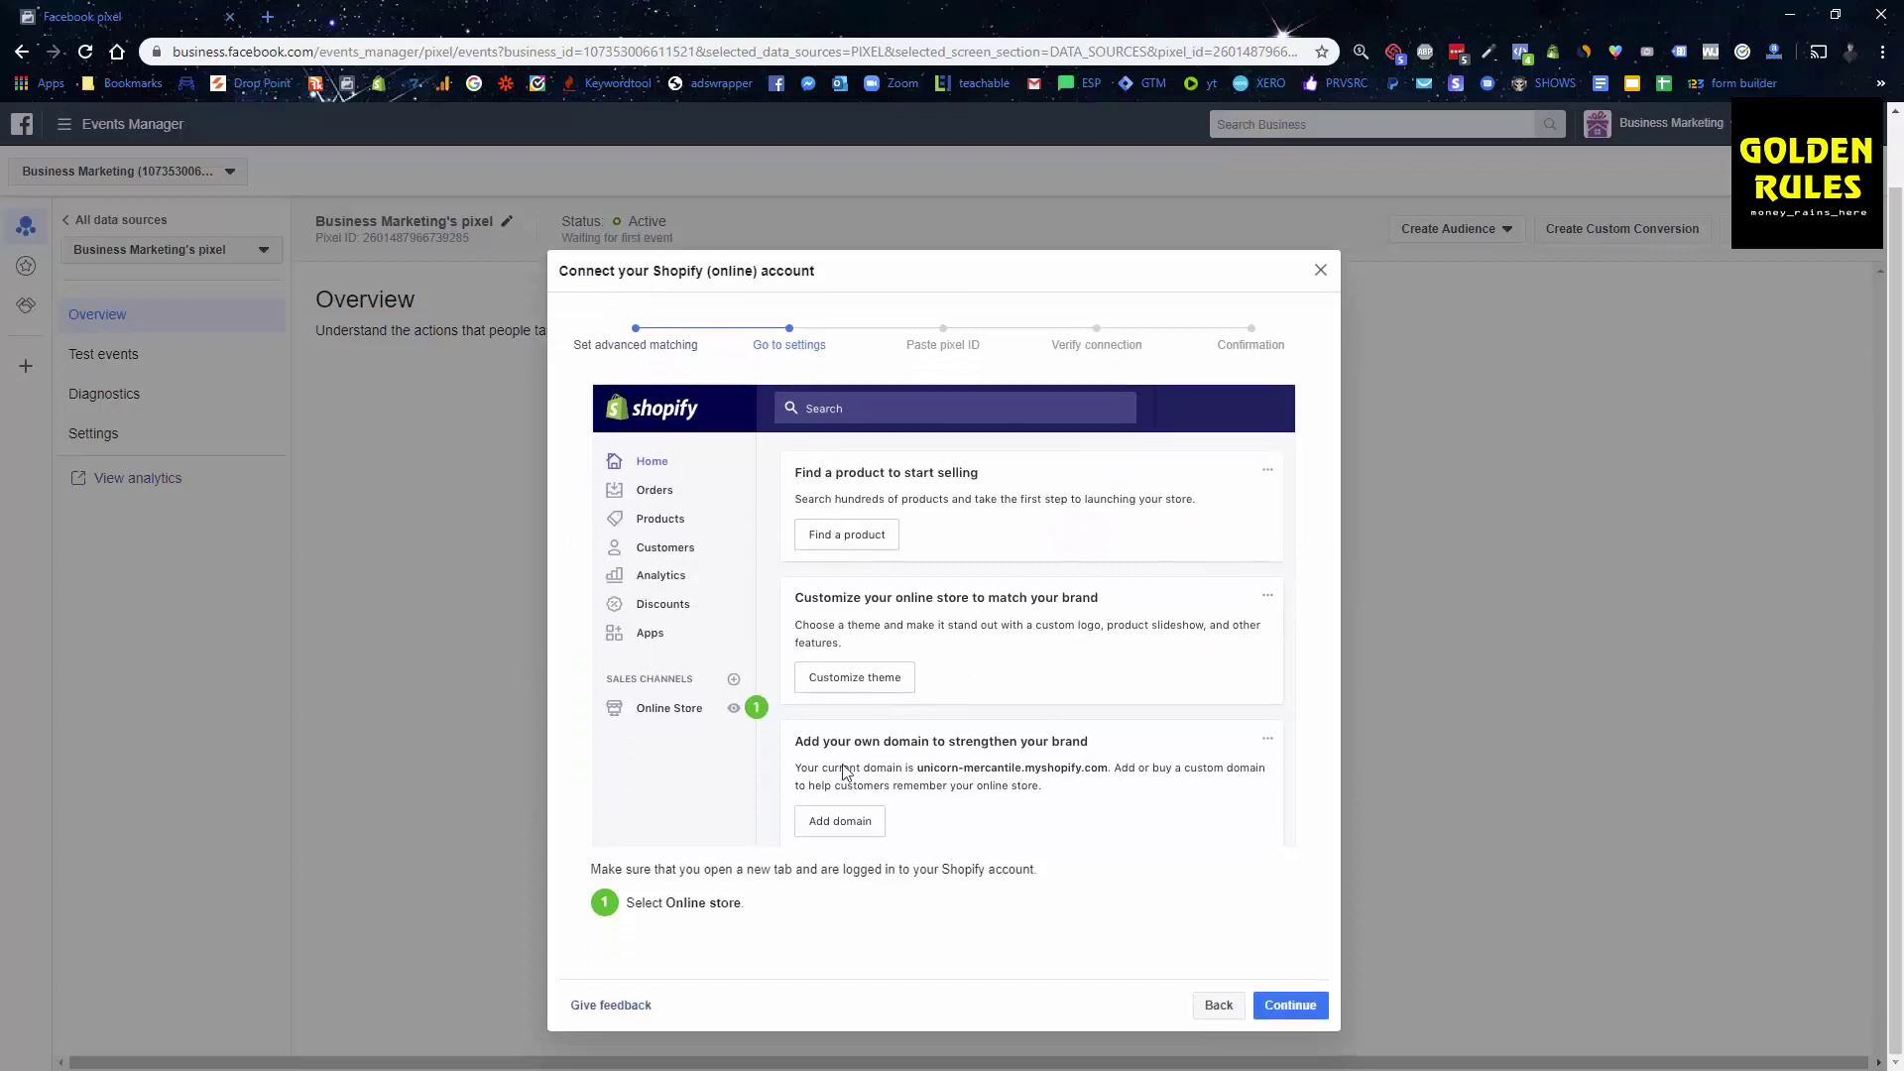
{"action": "left_click", "coordinate": [1290, 1005]}
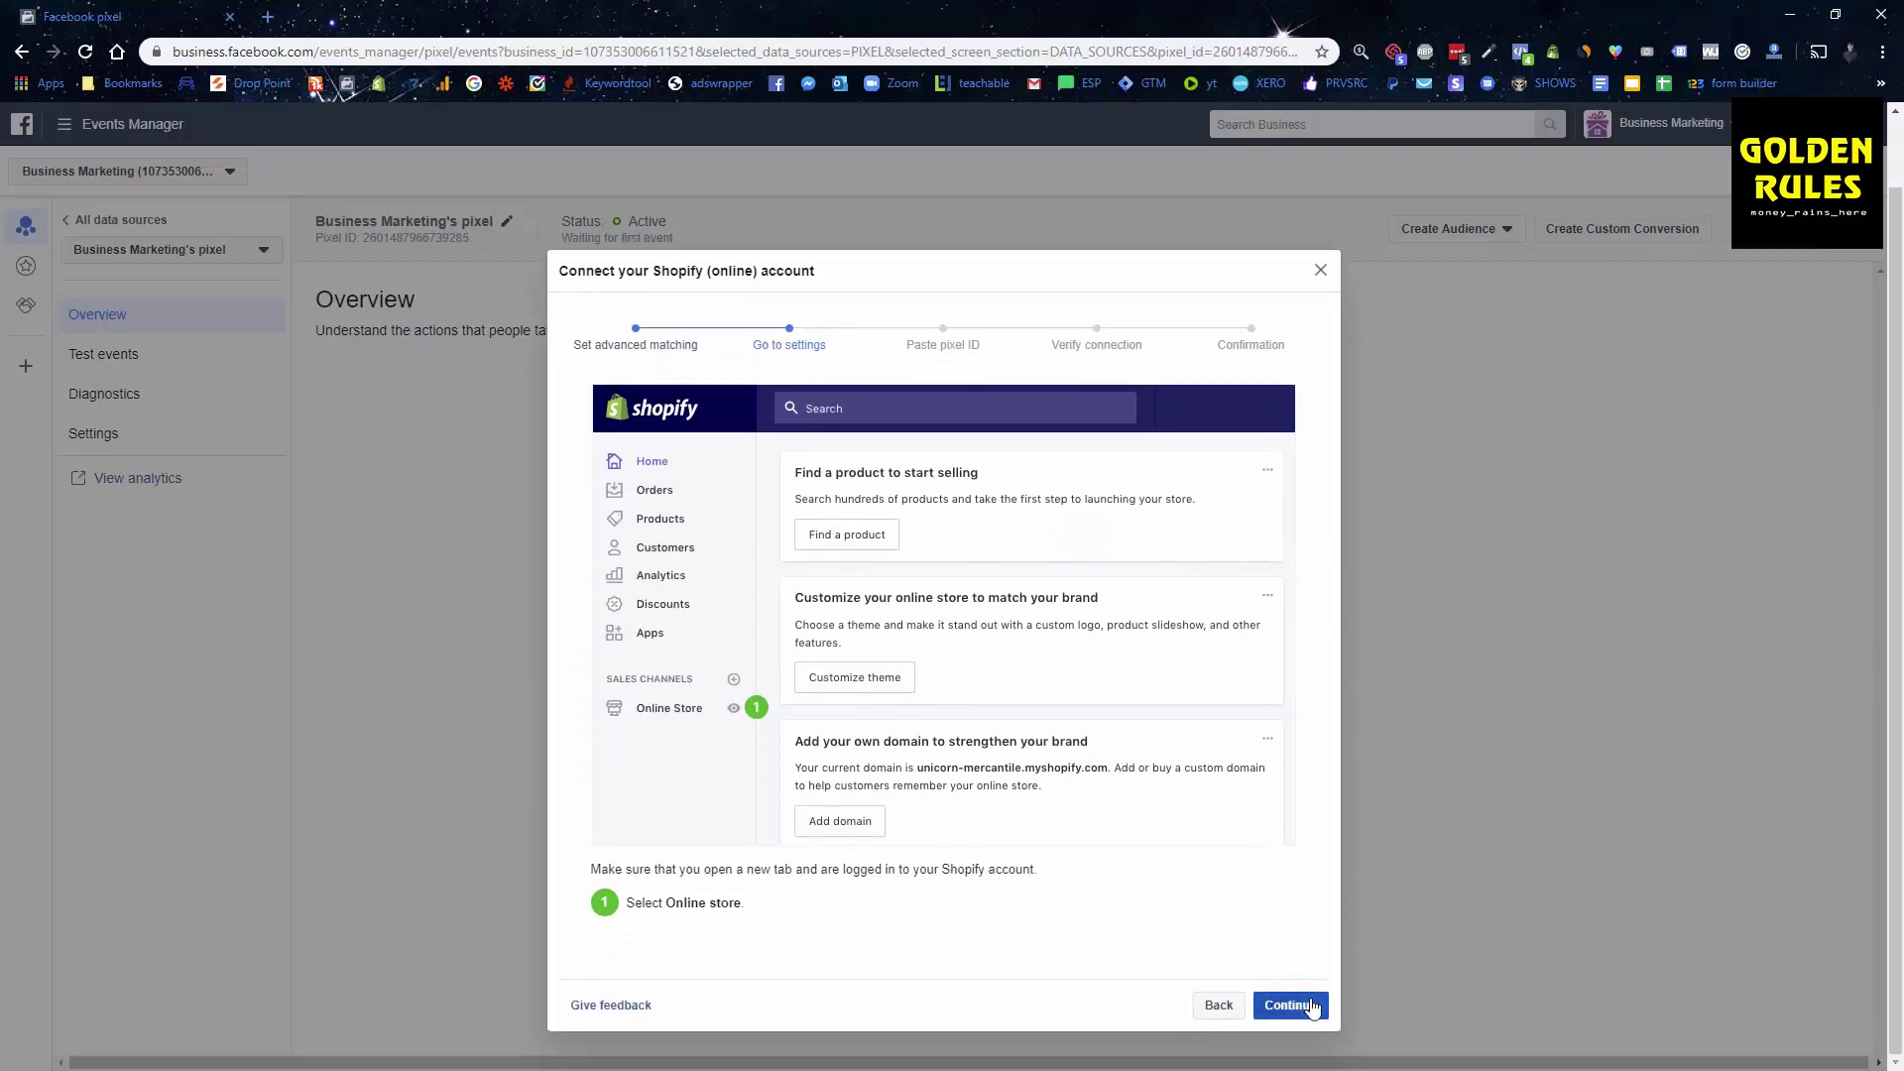
Select the new pixel's ID digits for copying.
{"action": "scroll", "coordinate": [980, 488], "scroll_direction": "down", "scroll_amount": 1}
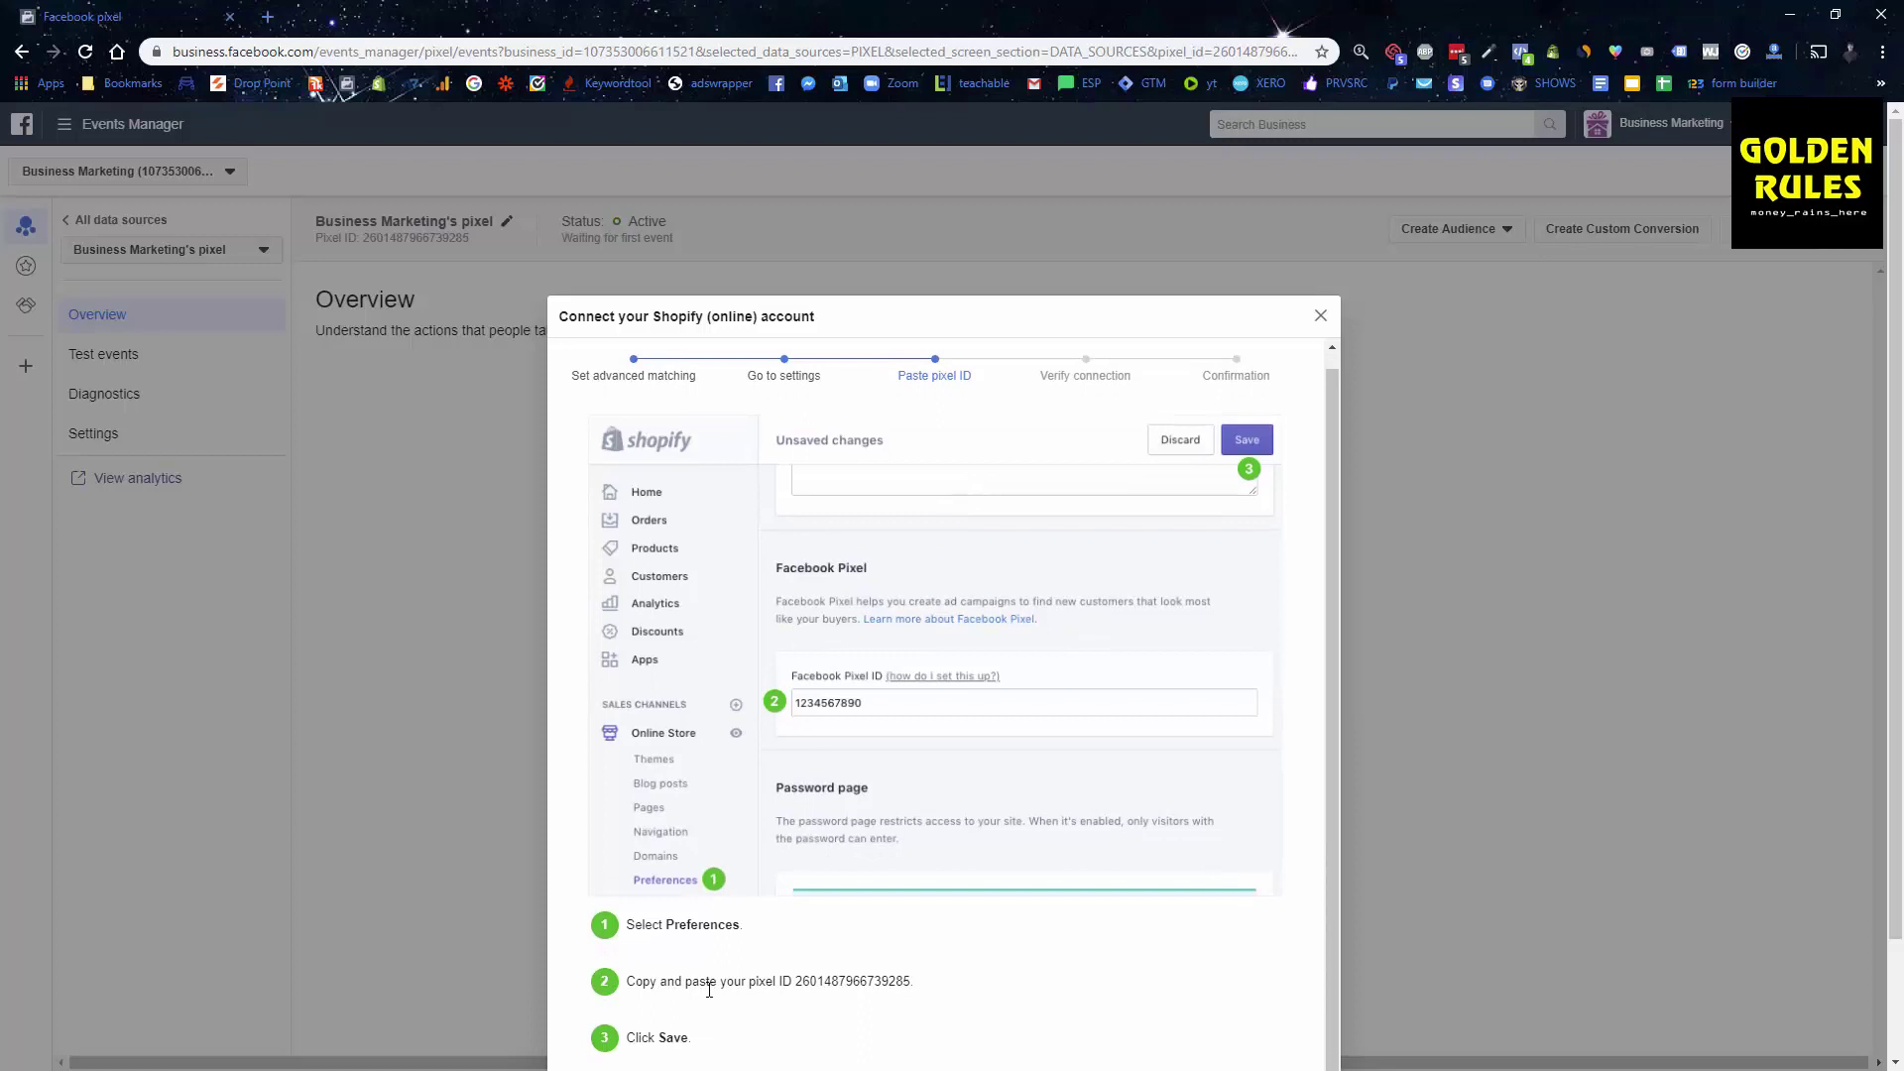
{"action": "mouse_move", "coordinate": [905, 984]}
{"action": "left_mouse_down"}
{"action": "mouse_move", "coordinate": [836, 985]}
{"action": "mouse_move", "coordinate": [893, 984]}
{"action": "left_mouse_up"}
{"action": "key", "text": "ctrl+c"}
{"action": "left_click", "coordinate": [803, 989]}
{"action": "left_click", "coordinate": [871, 943]}
{"action": "left_click_drag", "start_coordinate": [908, 979], "coordinate": [802, 983]}
{"action": "scroll", "coordinate": [1054, 774], "scroll_direction": "down", "scroll_amount": 2}
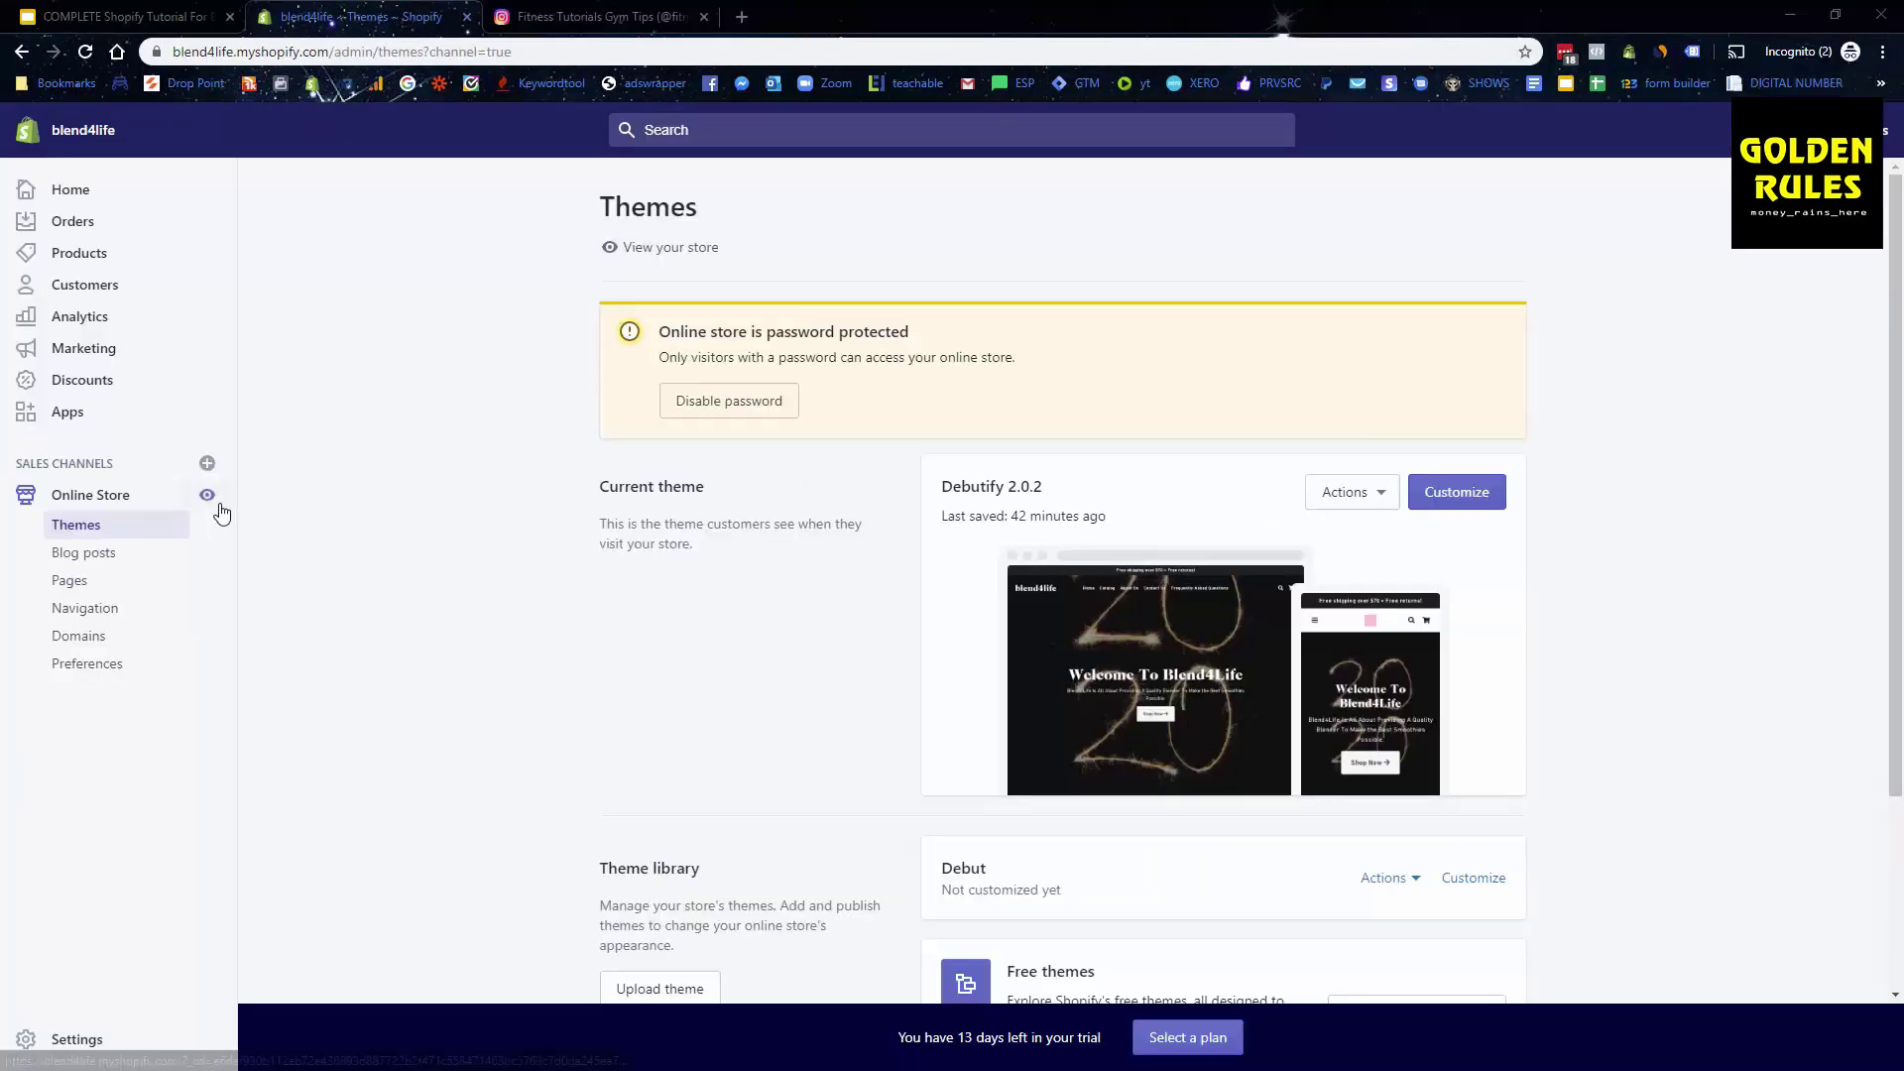
Paste the pixel ID into the Facebook Pixel ID field of Shopify's Preferences and save.
{"action": "left_click", "coordinate": [101, 674]}
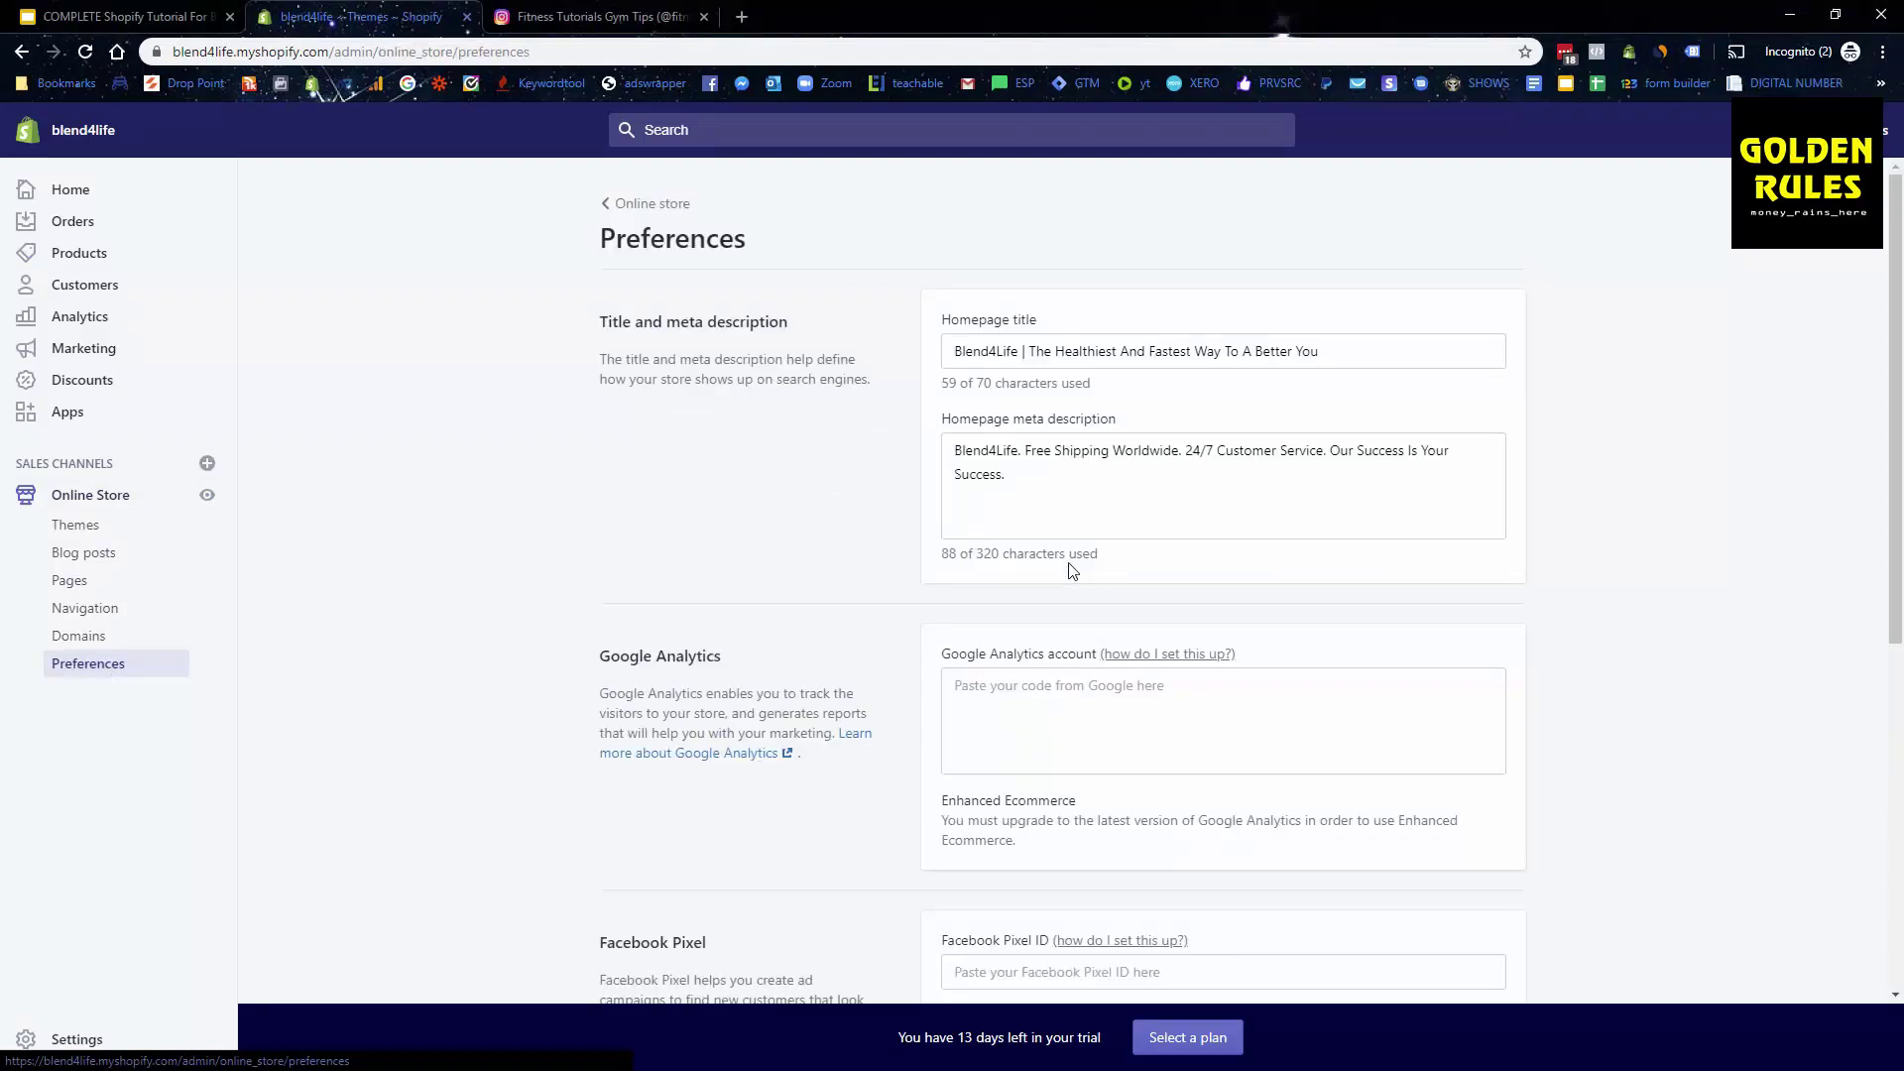
{"action": "scroll", "coordinate": [1062, 625], "scroll_direction": "down", "scroll_amount": 4}
{"action": "left_click", "coordinate": [1018, 567]}
{"action": "key", "text": "ctrl+v"}
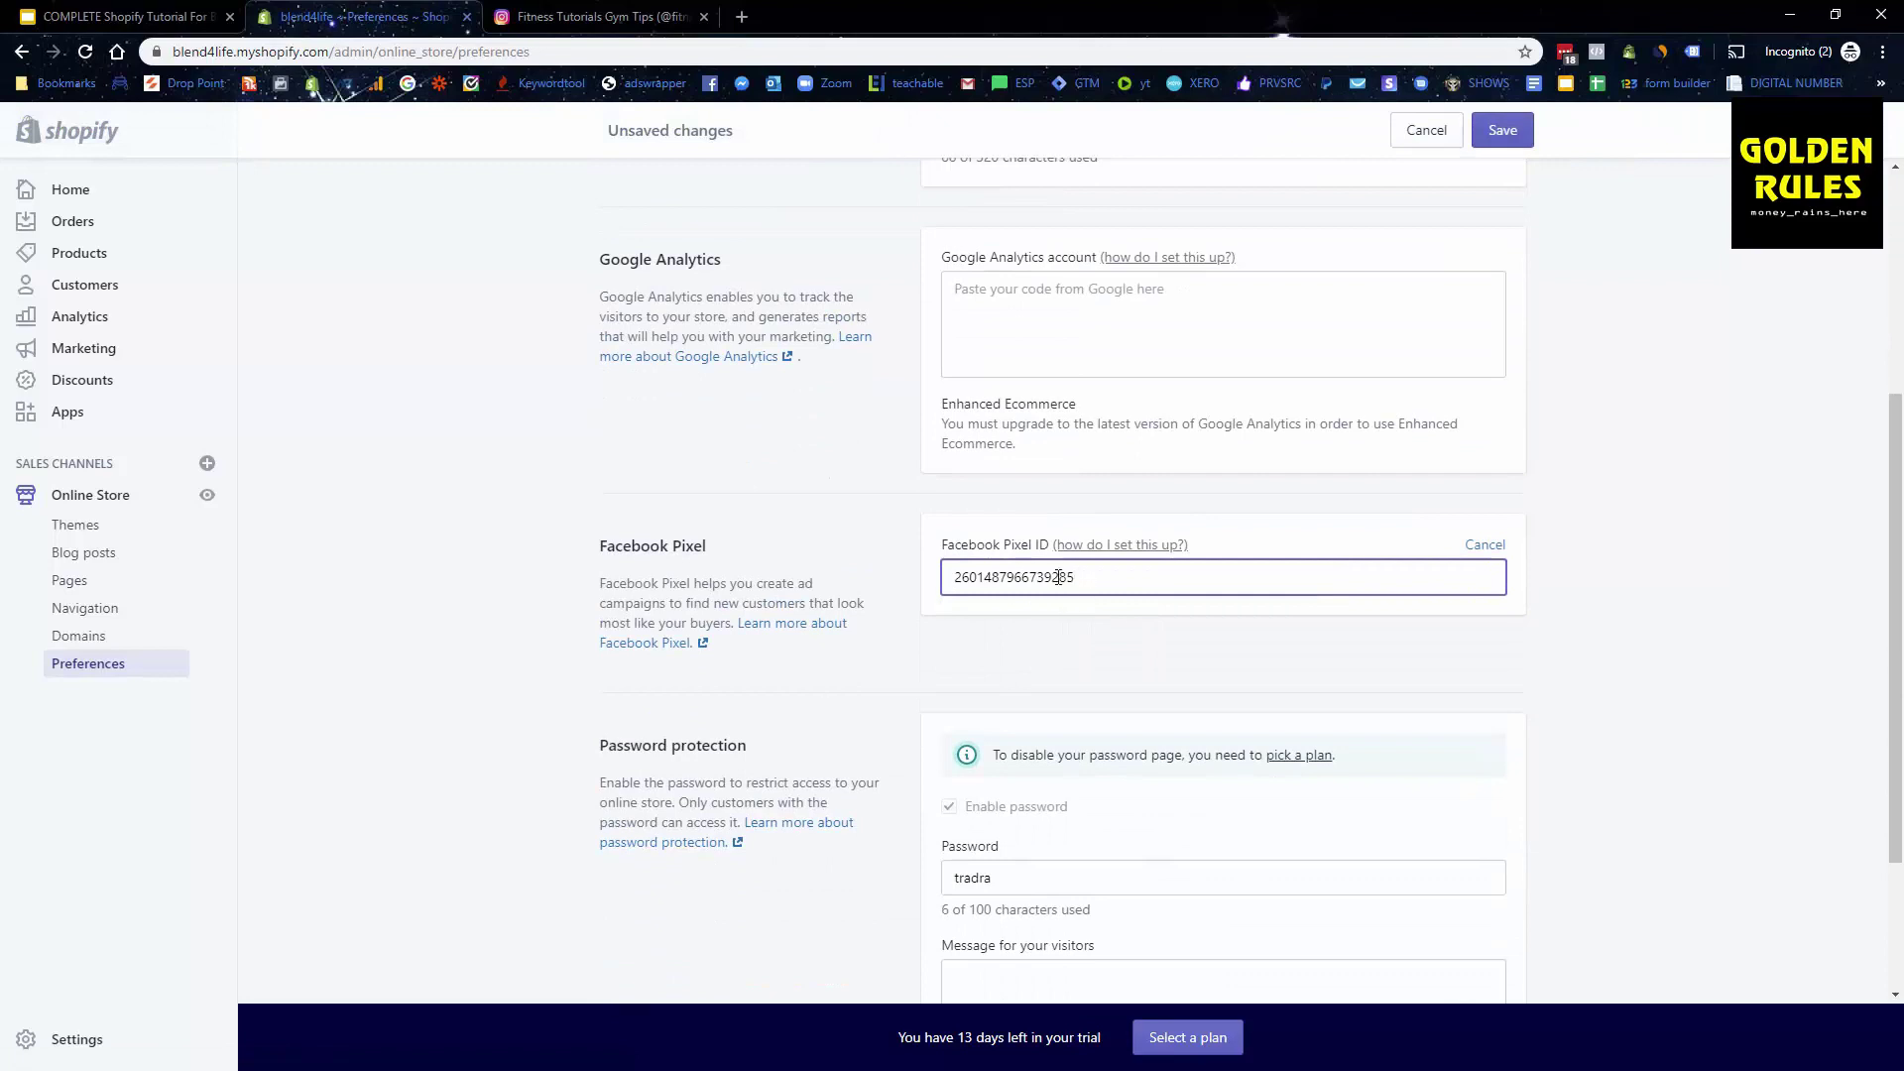
{"action": "left_click", "coordinate": [1500, 130]}
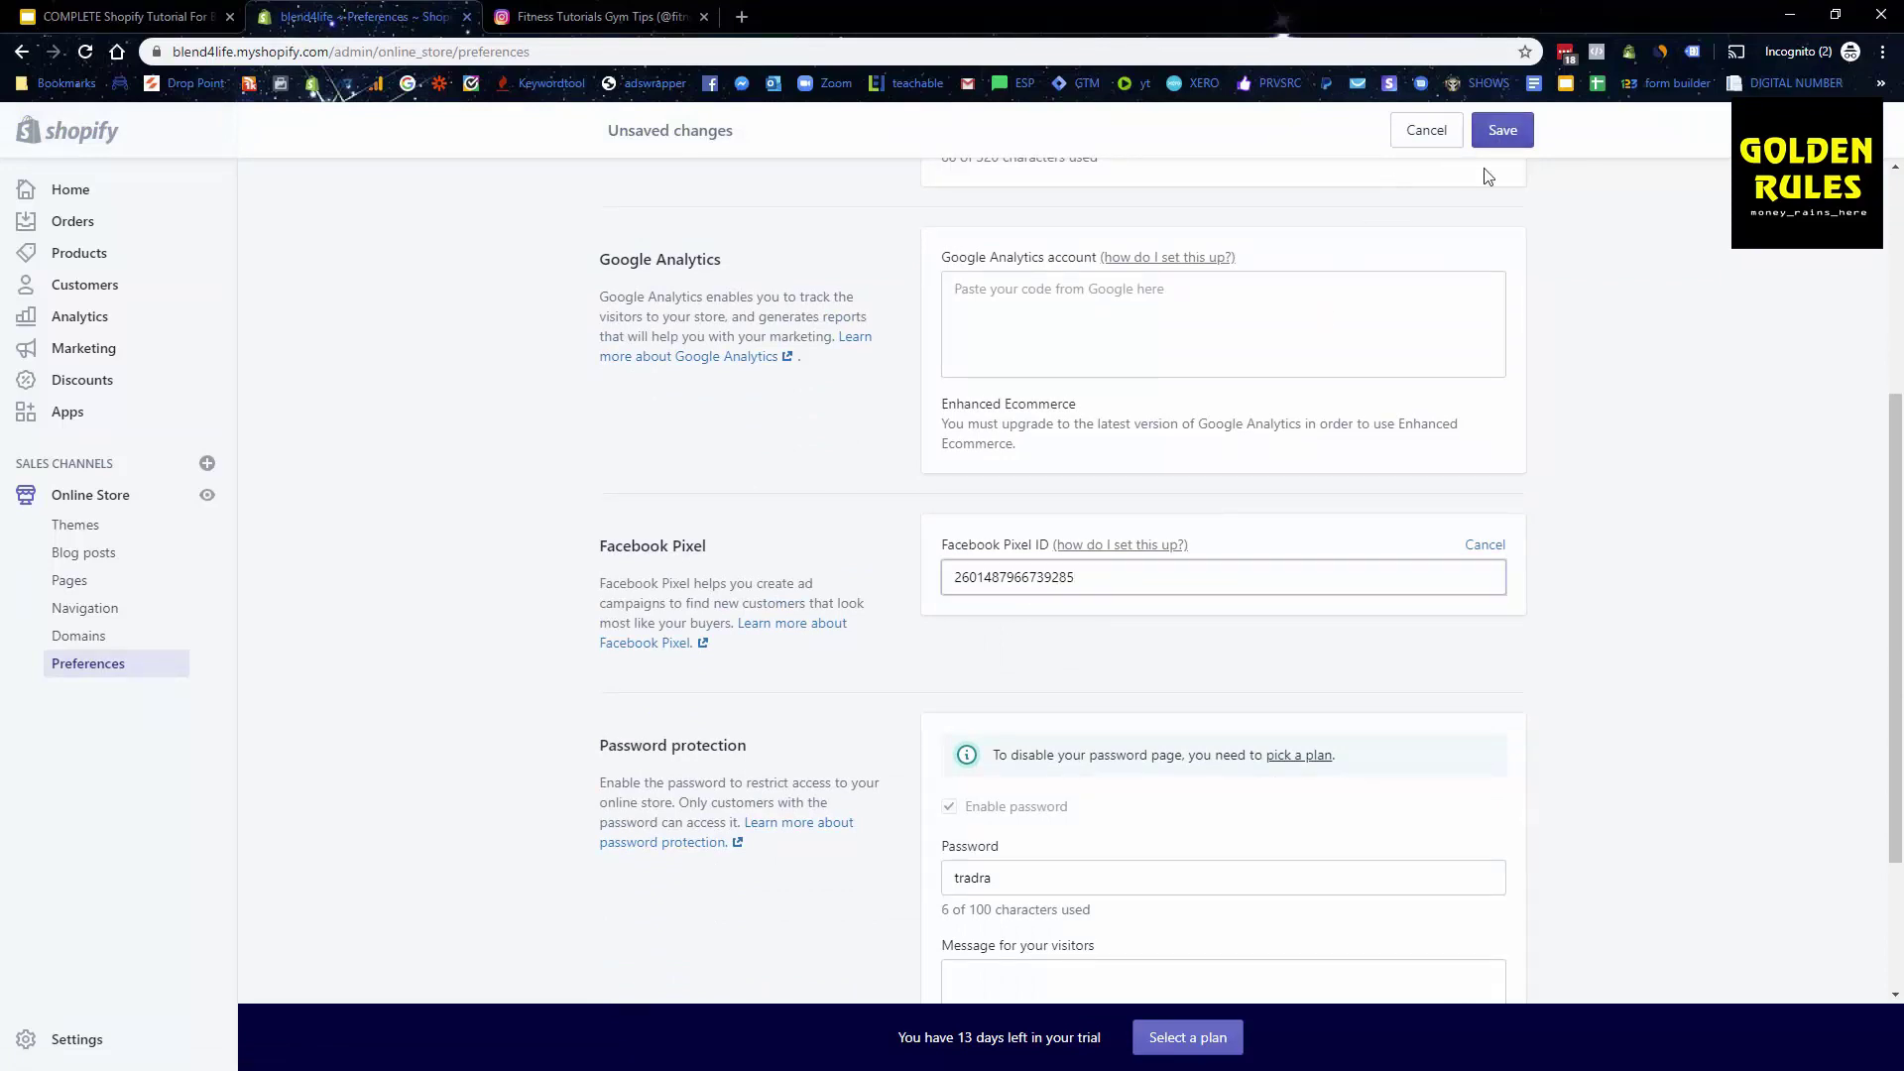